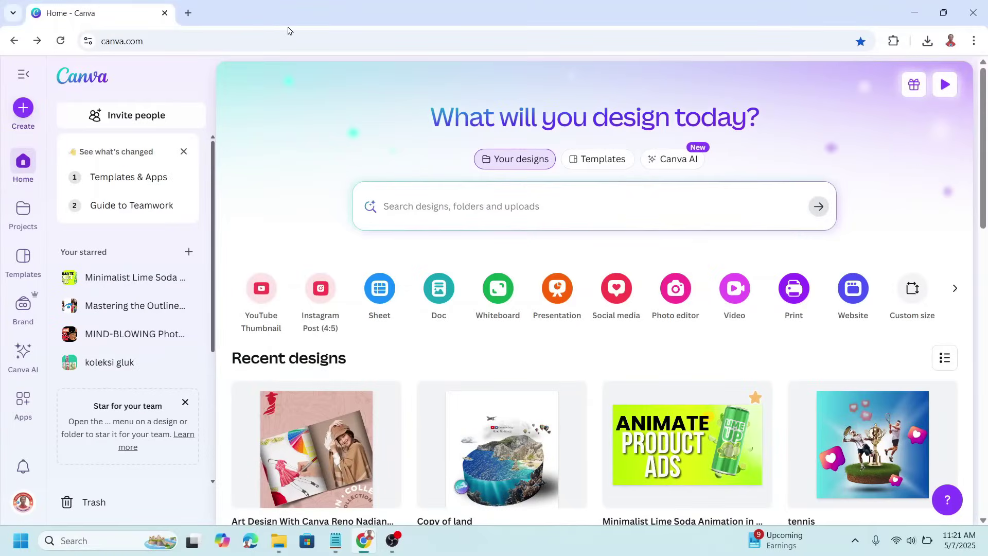
# Create a blank Instagram Post (4:5) design from the Canva home page
pyautogui.click(321, 291)
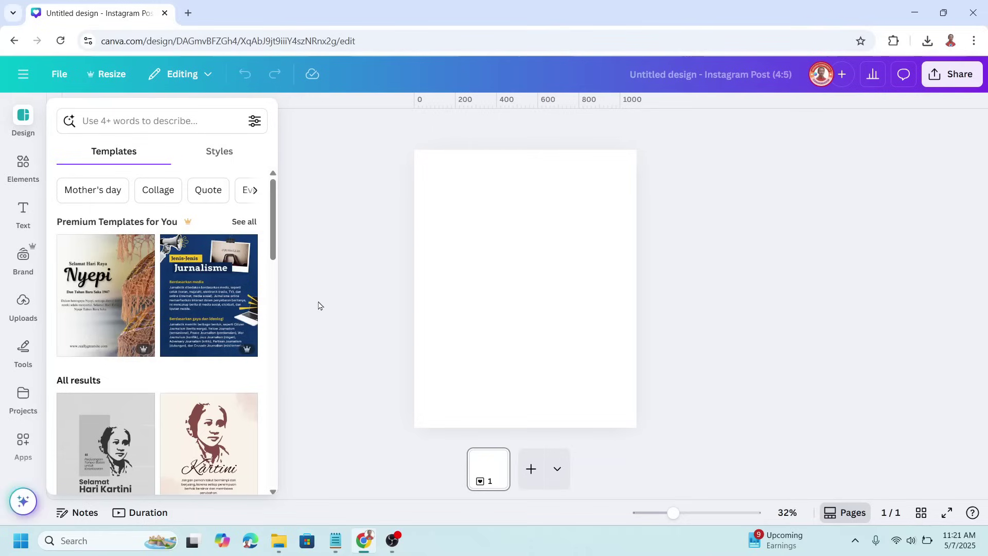
# Add the smiling woman photo from Recently used elements and open its Edit options
pyautogui.click(22, 172)
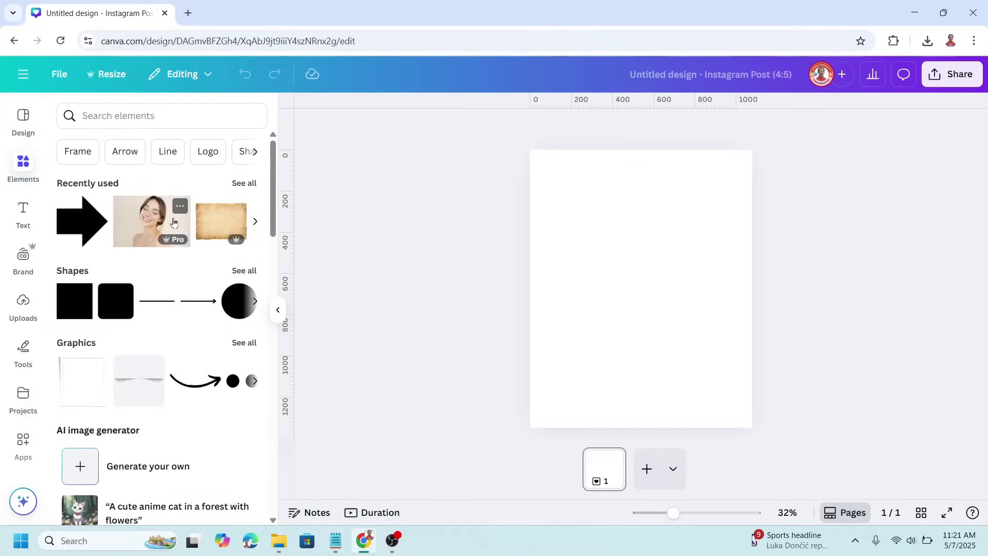
pyautogui.click(155, 223)
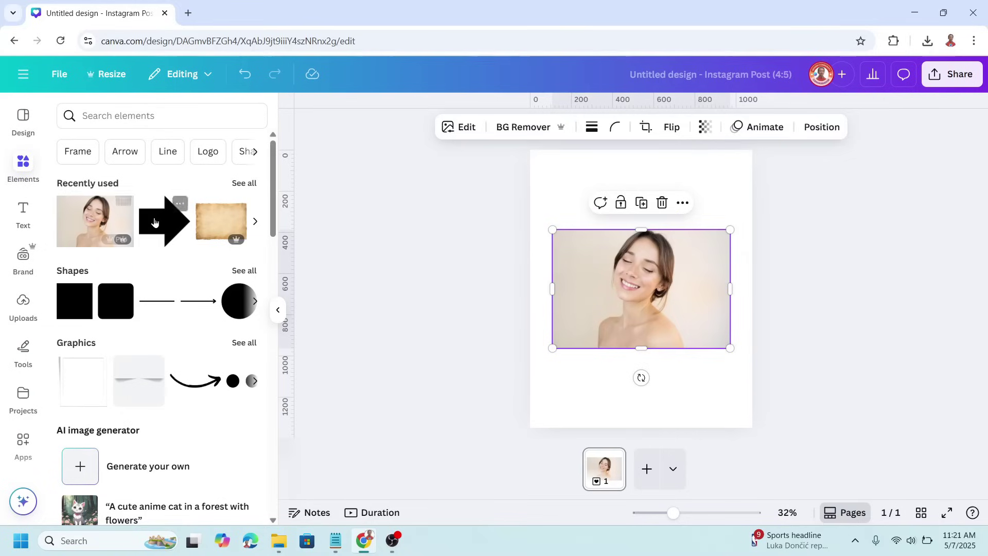
pyautogui.click(455, 127)
pyautogui.scroll(-2, 163, 401)
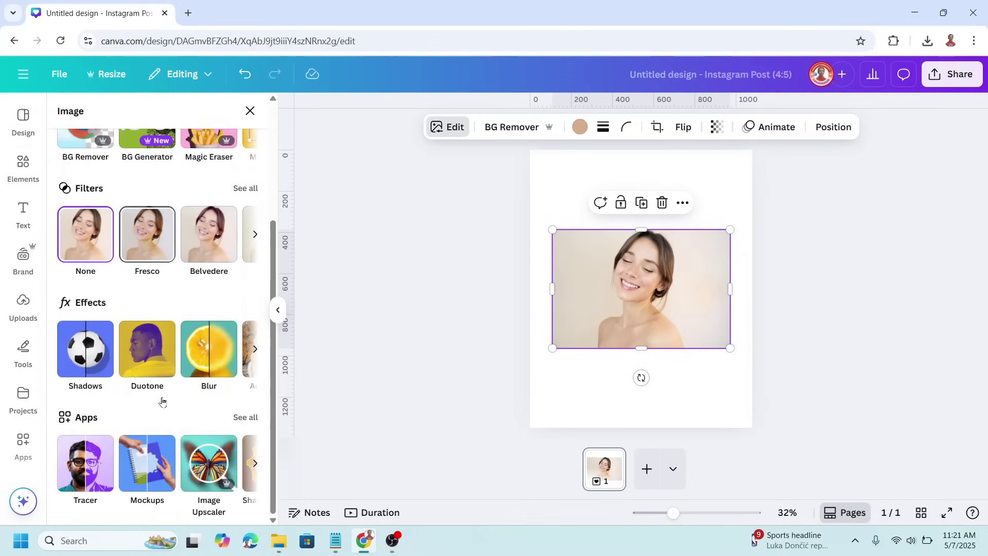
# Trace the photo in Black & white with Tracer, trying threshold 191 before settling on 140
pyautogui.click(78, 474)
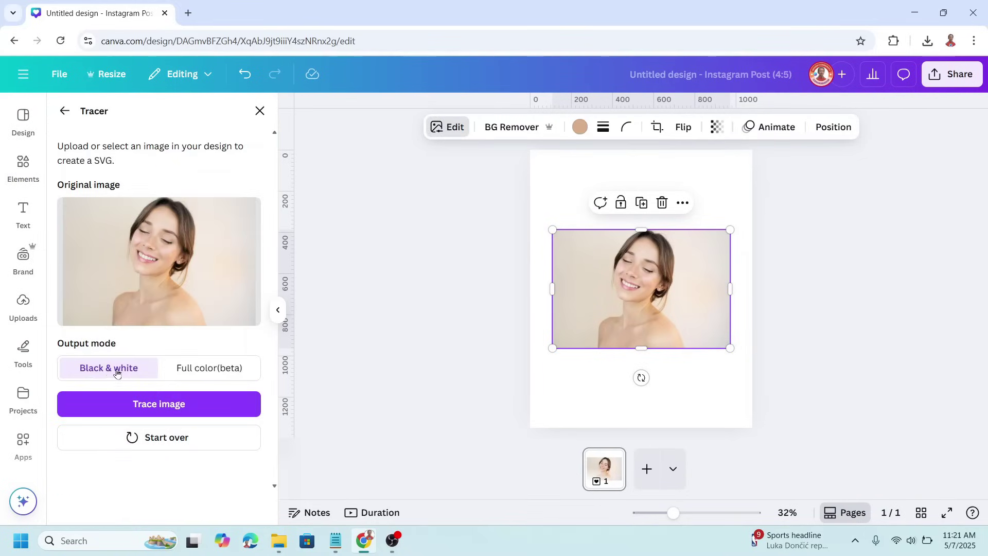
pyautogui.click(172, 410)
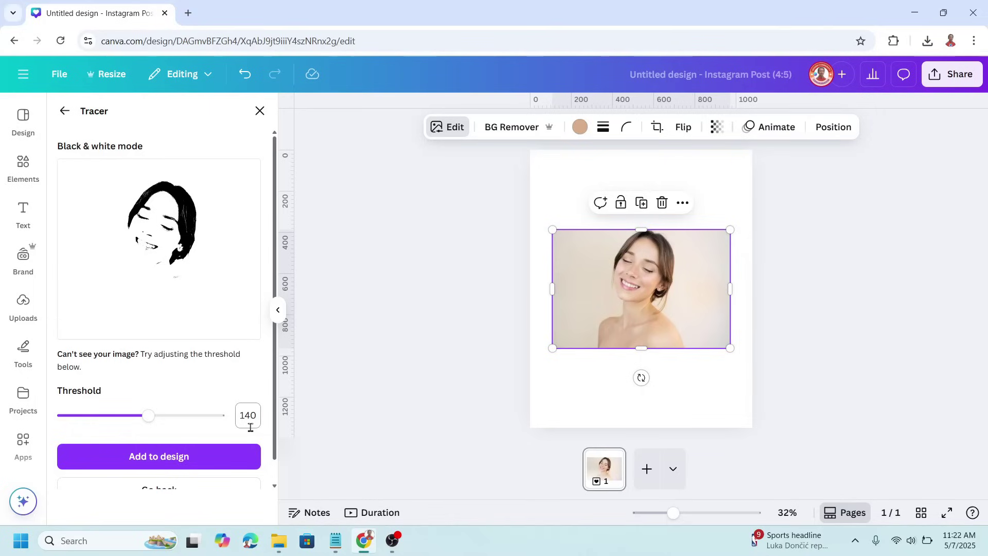
pyautogui.click(180, 417)
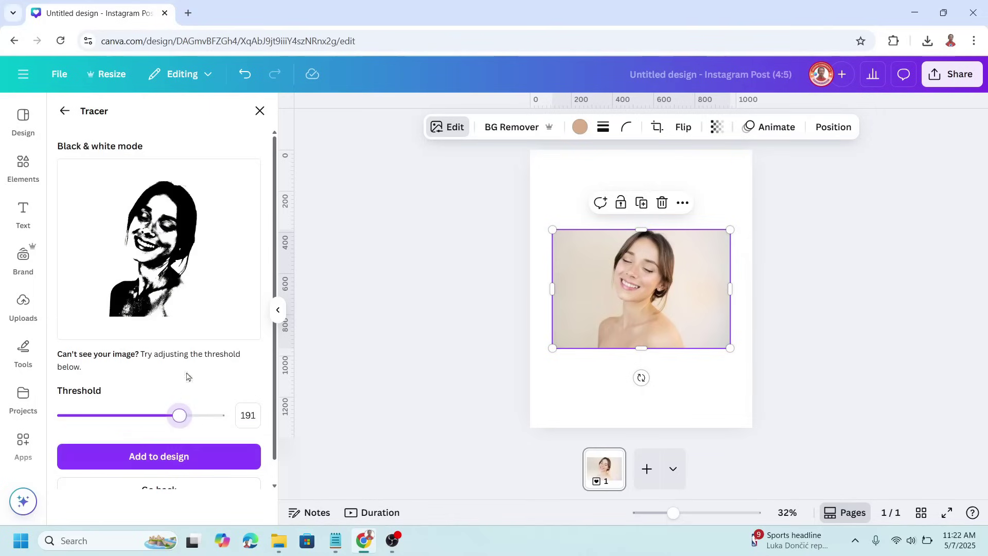
pyautogui.click(251, 416)
pyautogui.write('14')
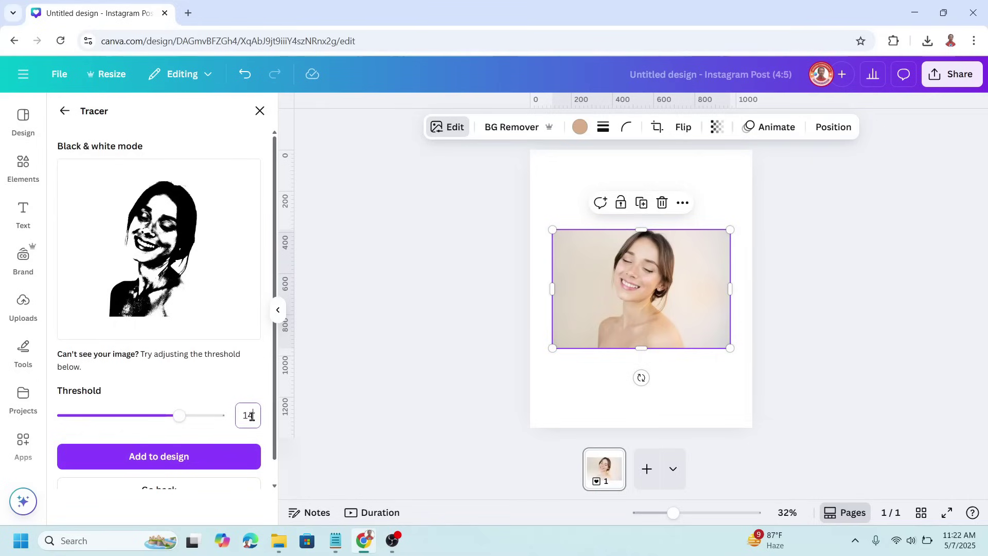
pyautogui.write('0')
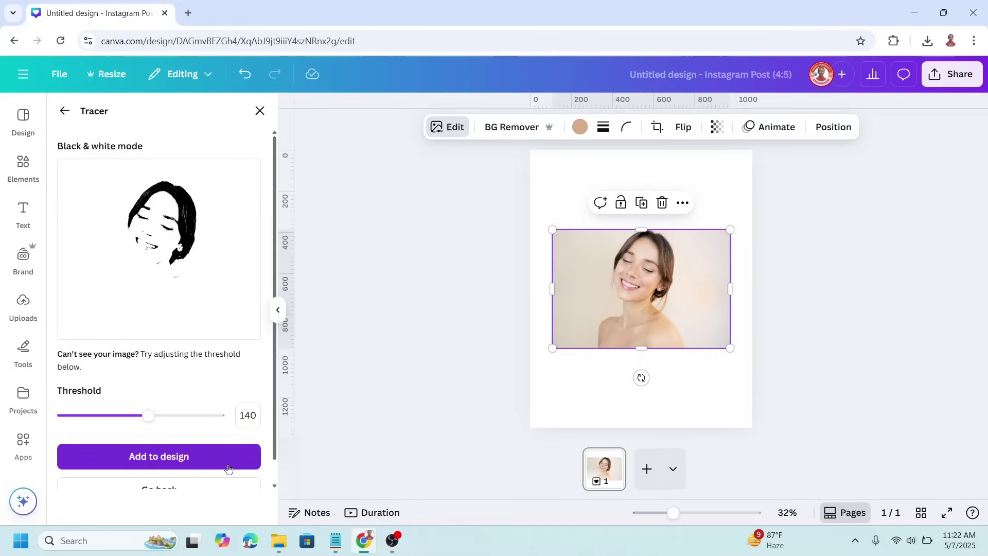
# Add the traced face to the design and delete the original photo
pyautogui.click(202, 463)
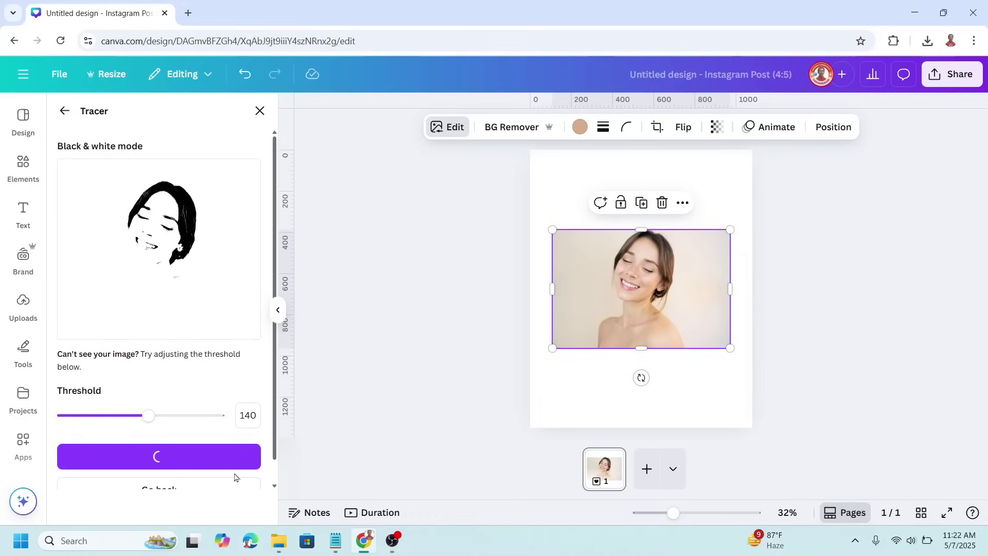
pyautogui.click(712, 248)
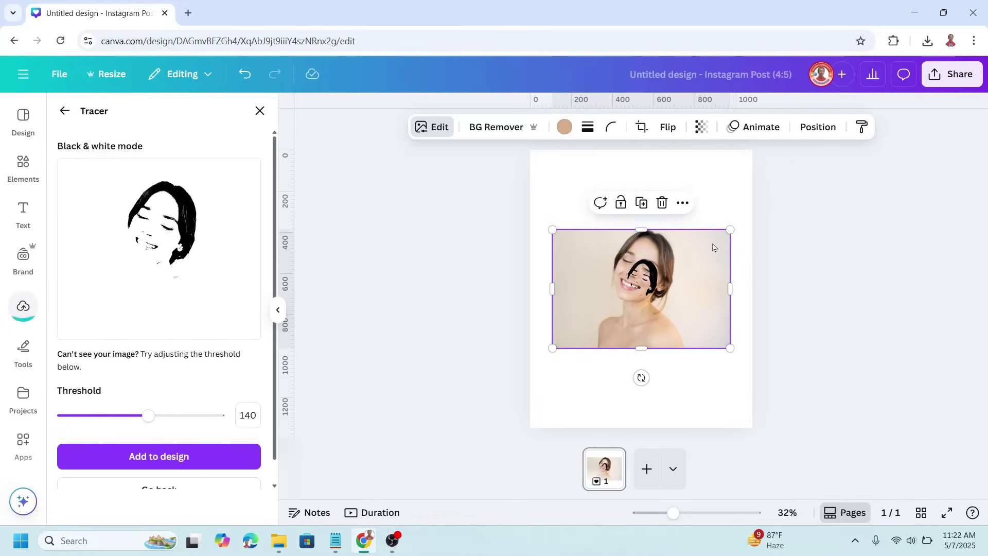
pyautogui.press('Delete')
# Enlarge the traced face and centre it over the page
pyautogui.click(649, 282)
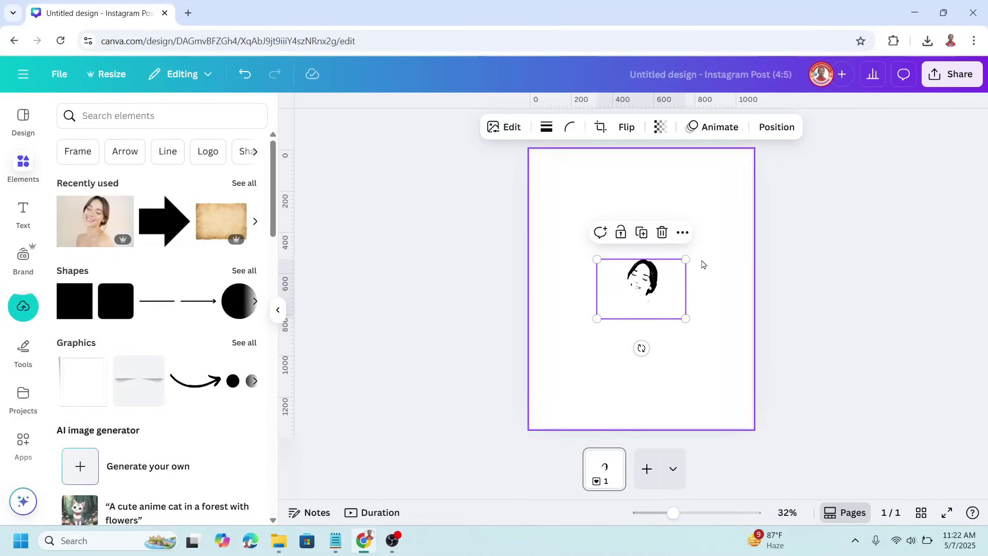
pyautogui.moveTo(684, 259); pyautogui.dragTo(878, 145)
pyautogui.moveTo(801, 223); pyautogui.dragTo(610, 358)
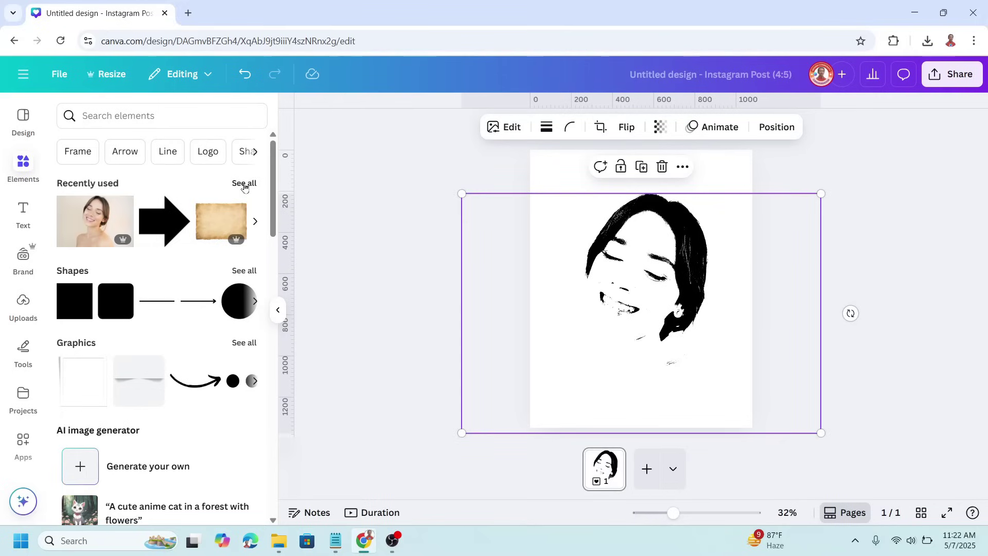
# Search graphics for 'orange blur' and add the orange soft gradient to the page
pyautogui.click(129, 116)
pyautogui.write('or')
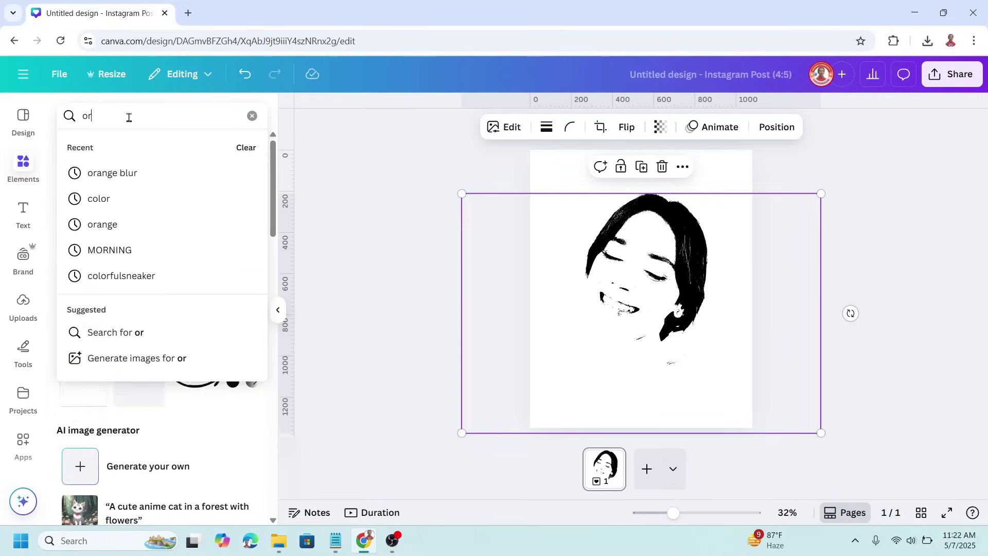
pyautogui.write('ang')
pyautogui.click(108, 171)
pyautogui.click(244, 214)
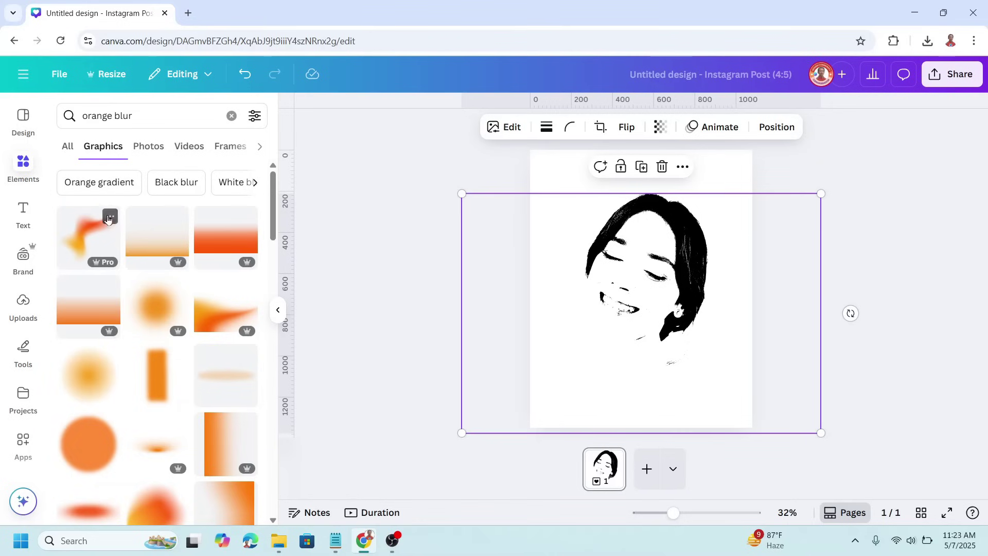
pyautogui.click(110, 217)
pyautogui.click(82, 249)
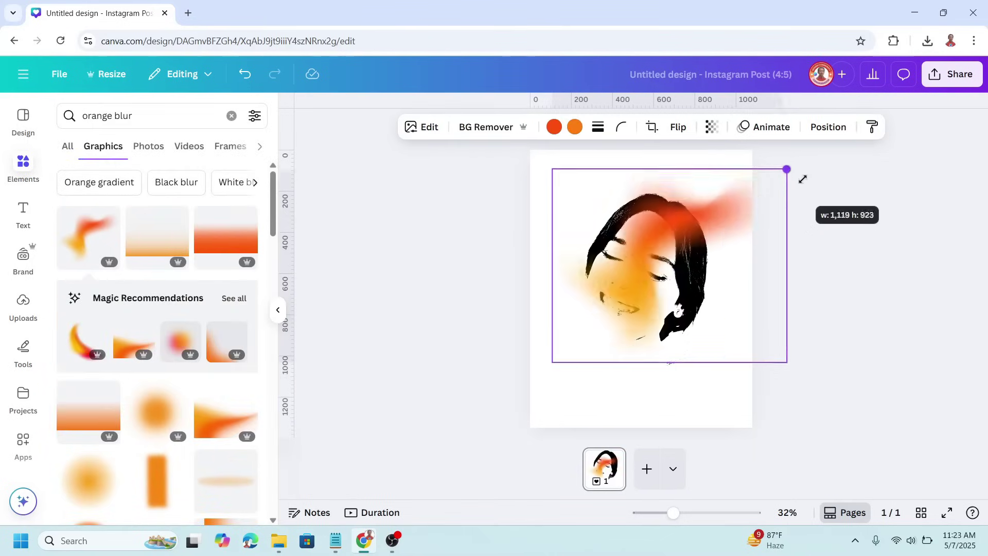
# Resize, tilt and position the orange gradient over the face's cheek and neck
pyautogui.moveTo(730, 217); pyautogui.dragTo(858, 247)
pyautogui.moveTo(661, 336); pyautogui.dragTo(645, 371)
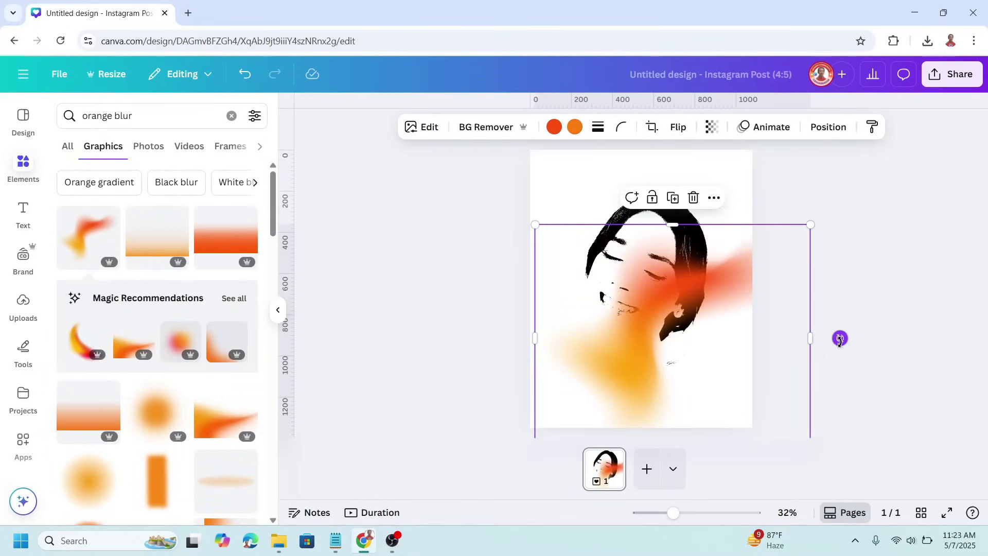
pyautogui.moveTo(839, 338); pyautogui.dragTo(766, 238)
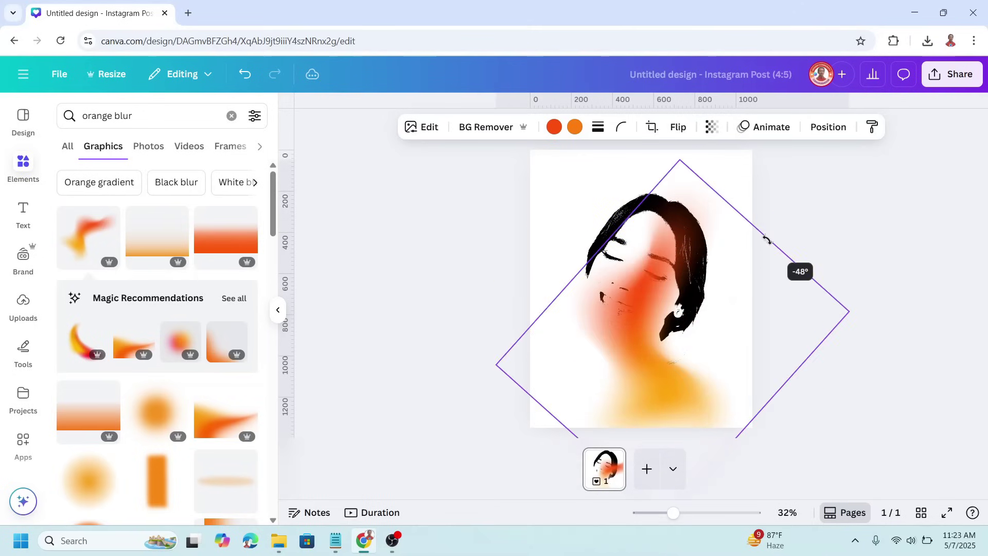
pyautogui.moveTo(639, 329); pyautogui.dragTo(661, 329)
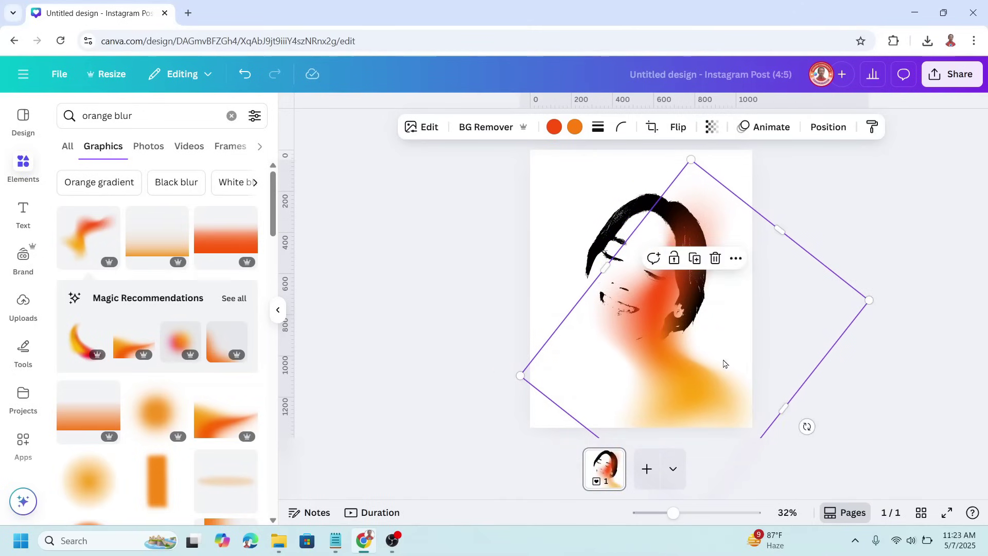
pyautogui.moveTo(869, 300); pyautogui.dragTo(808, 296)
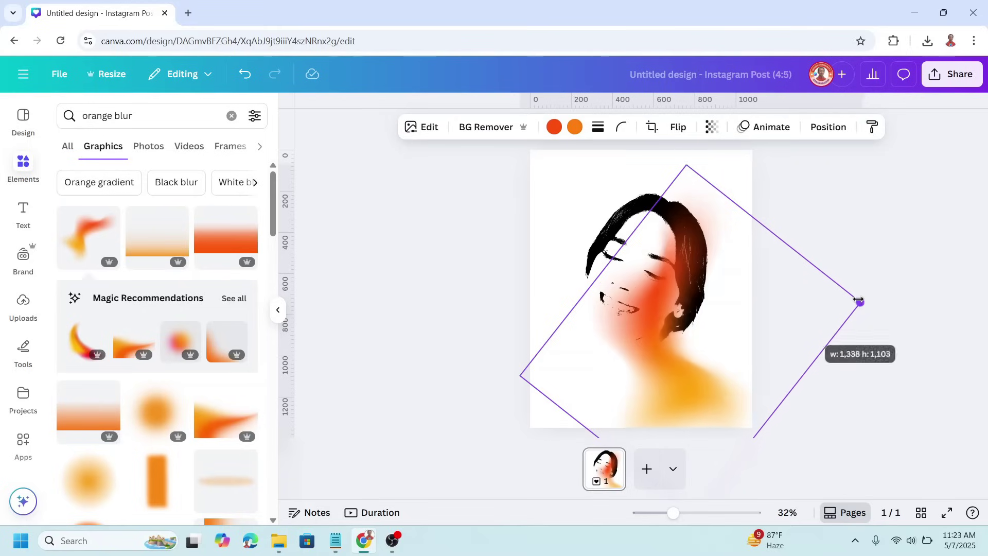
pyautogui.moveTo(710, 335); pyautogui.dragTo(725, 334)
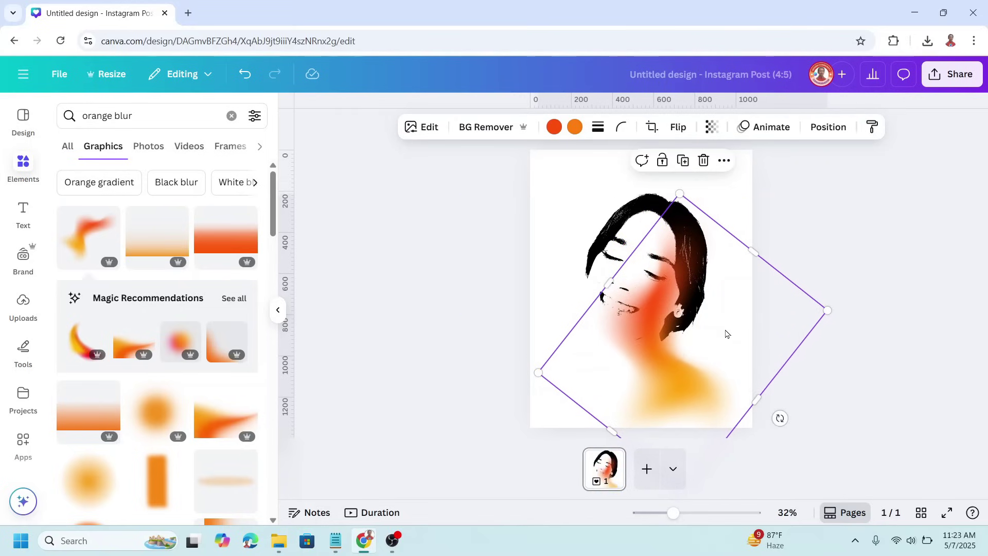
# Send the orange blur behind the face, then nudge face and blur up together
pyautogui.rightClick(683, 289)
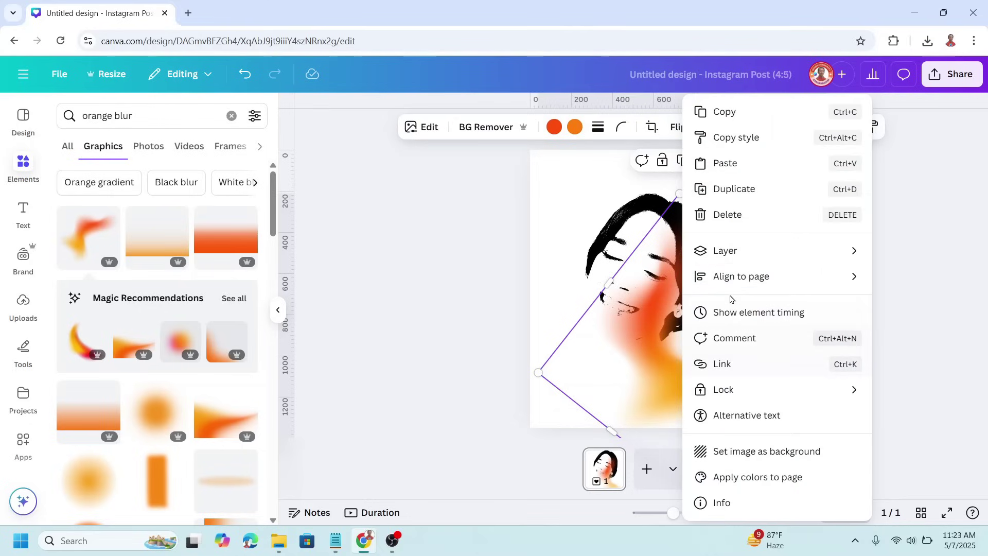
pyautogui.moveTo(725, 251)
pyautogui.click(586, 333)
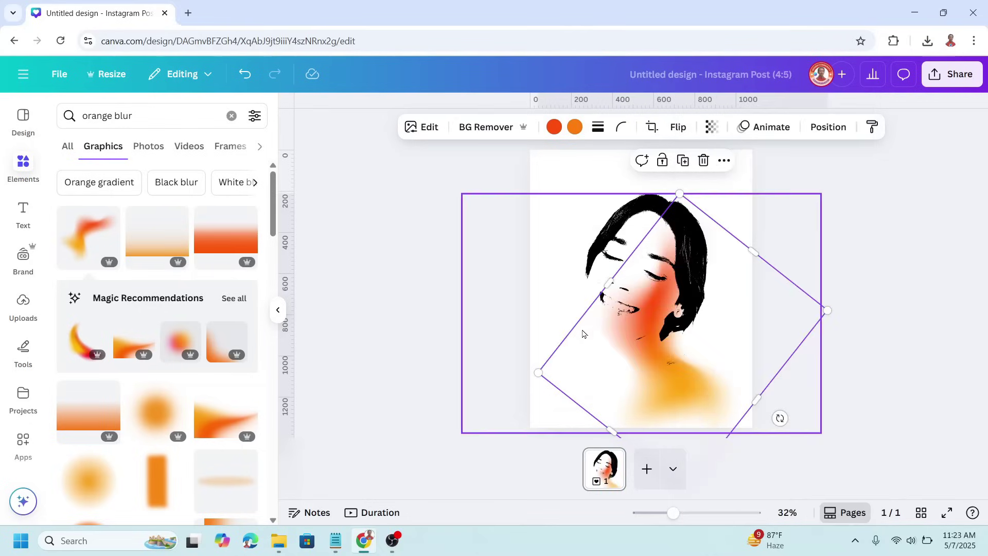
pyautogui.click(881, 324)
pyautogui.moveTo(855, 378); pyautogui.dragTo(581, 289)
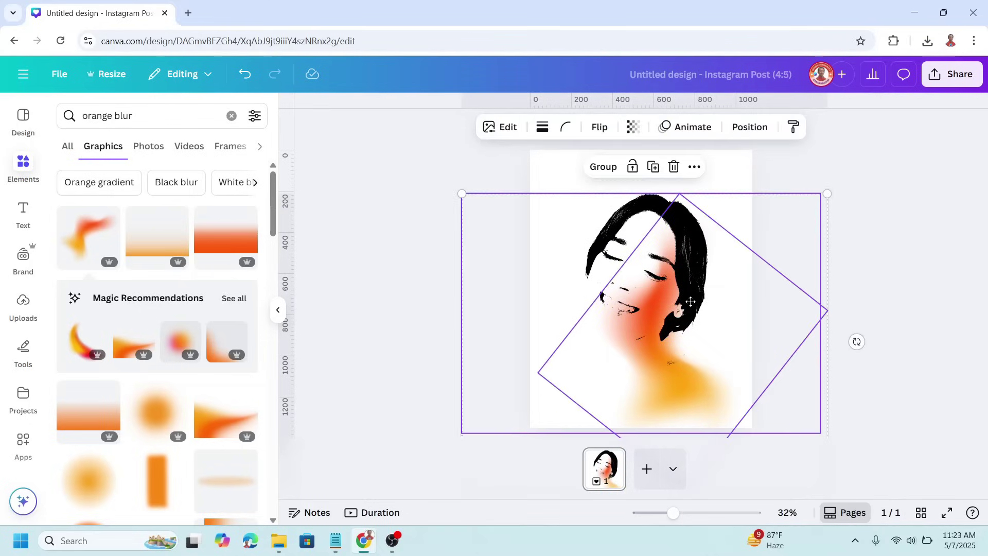
pyautogui.moveTo(686, 302); pyautogui.dragTo(682, 294)
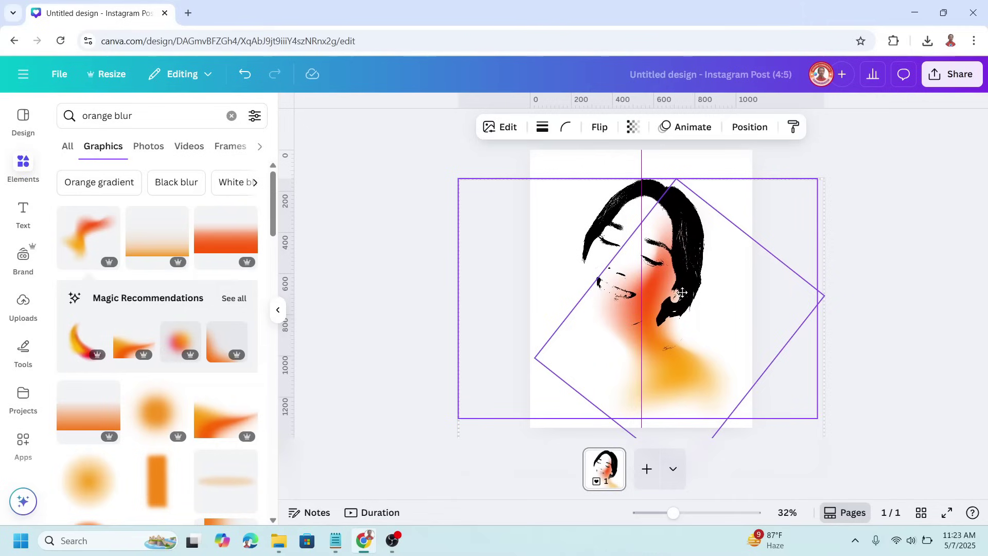
pyautogui.click(920, 254)
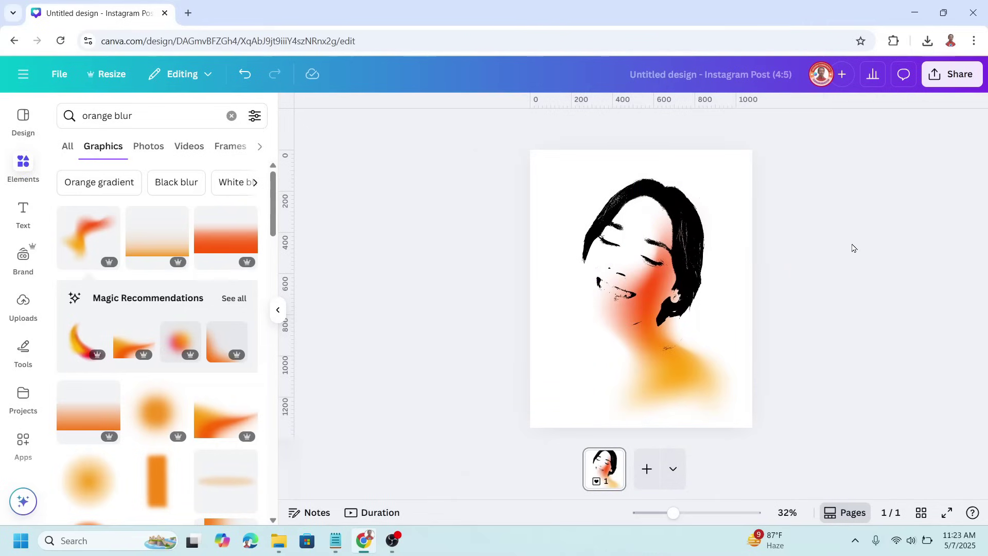
# Search graphics for 'old style' and add vintage paper textures to the page
pyautogui.click(231, 115)
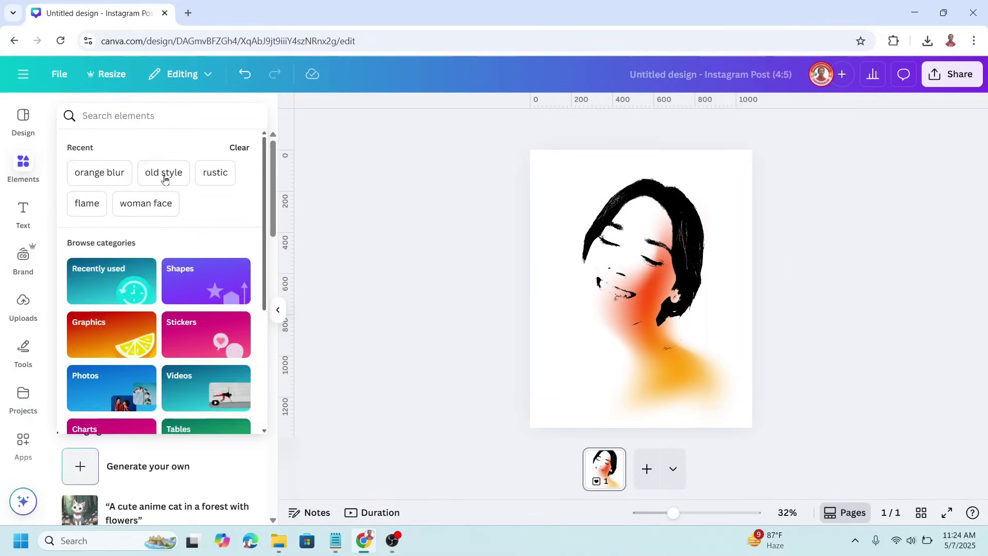
pyautogui.click(167, 181)
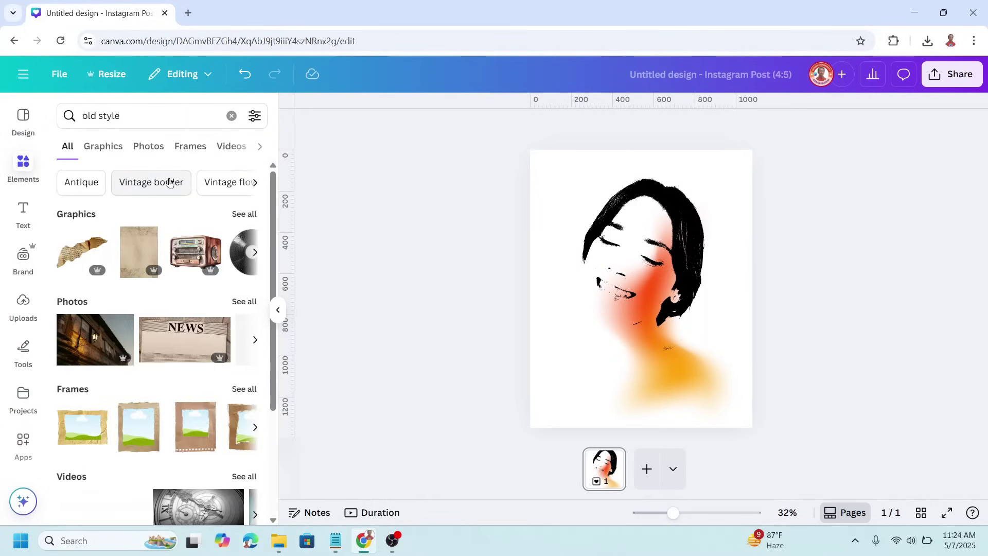
pyautogui.click(240, 216)
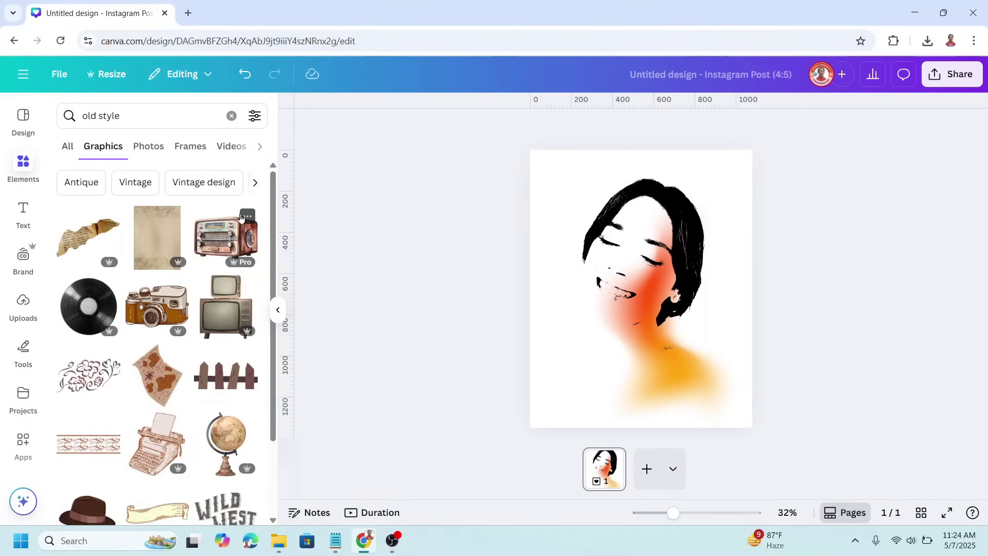
pyautogui.click(158, 234)
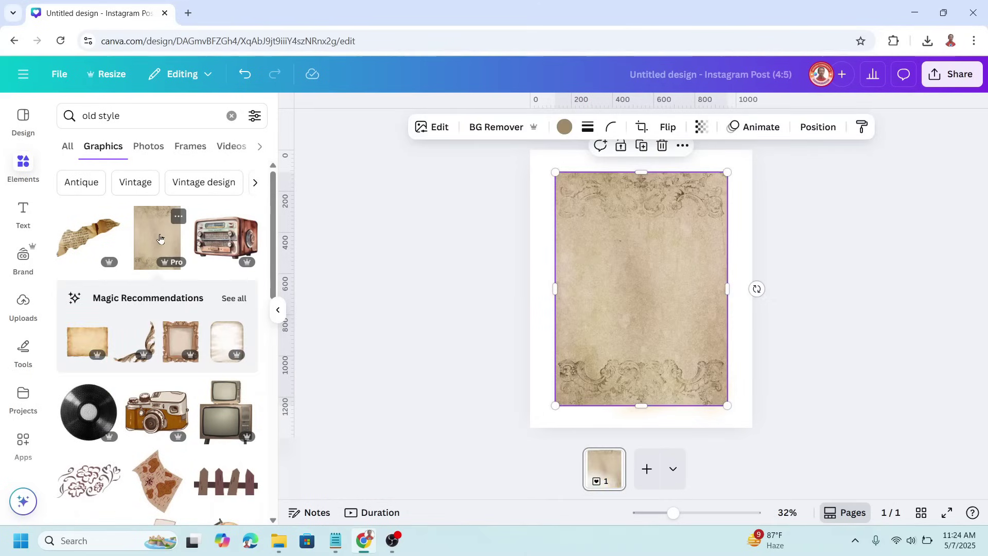
pyautogui.click(236, 301)
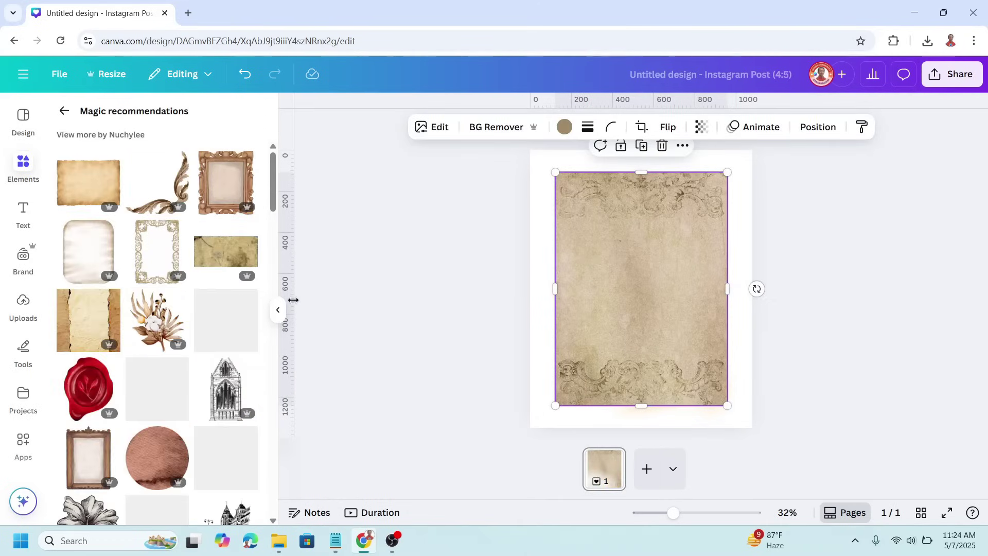
pyautogui.click(95, 189)
# Delete the ornate paper texture and set the aged paper as the page background
pyautogui.moveTo(659, 294); pyautogui.dragTo(651, 328)
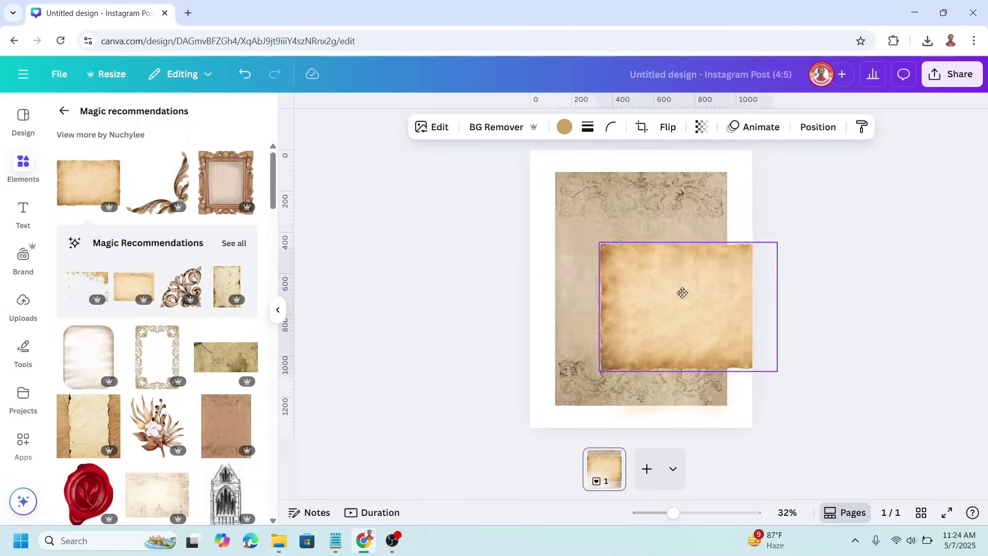
pyautogui.click(674, 191)
pyautogui.click(662, 146)
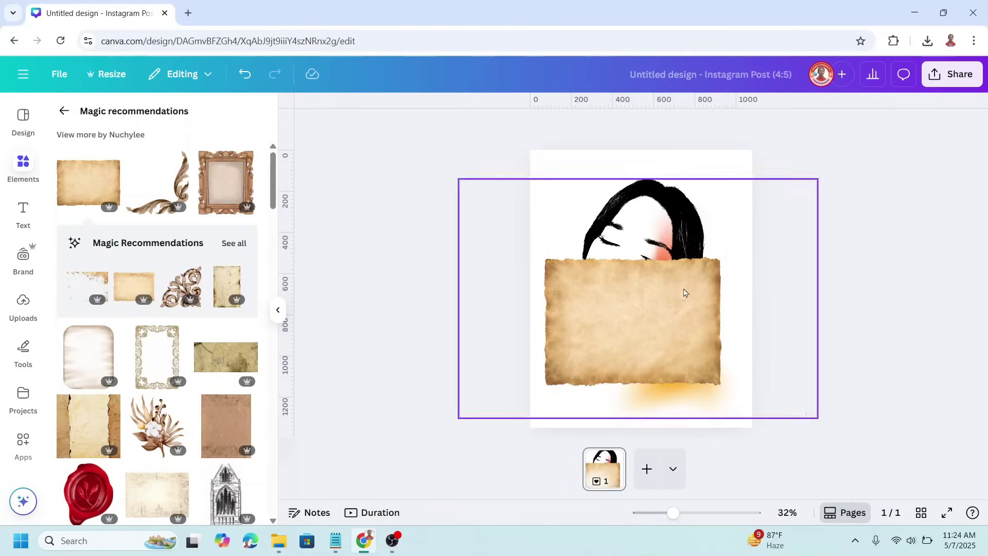
pyautogui.click(669, 294)
pyautogui.rightClick(647, 277)
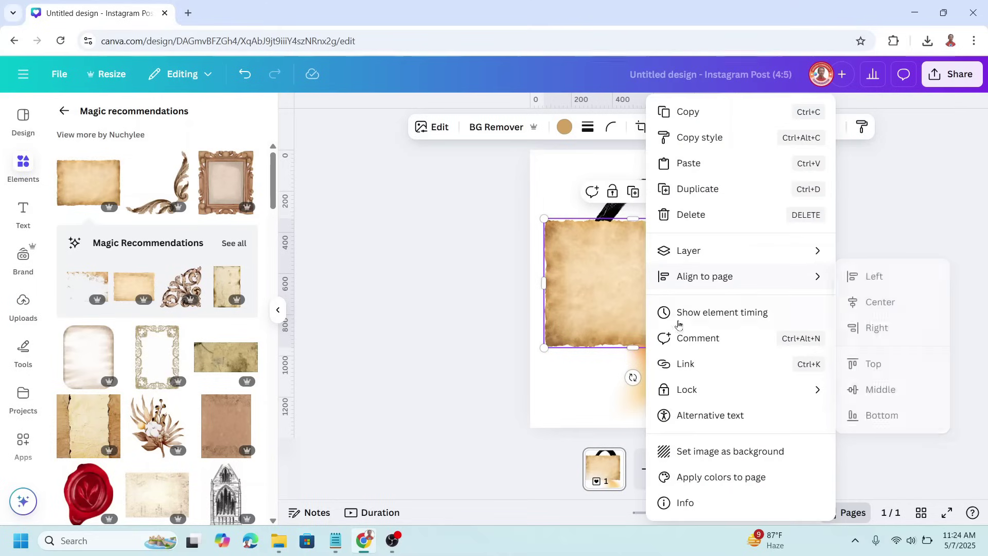
pyautogui.click(729, 460)
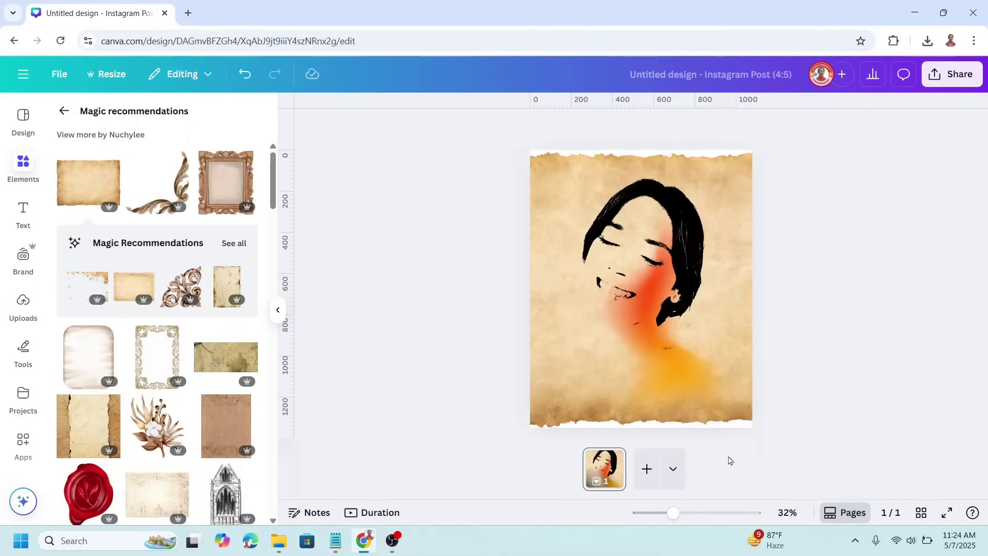
# Crop the paper background outward at both corners so it covers the whole page
pyautogui.doubleClick(733, 163)
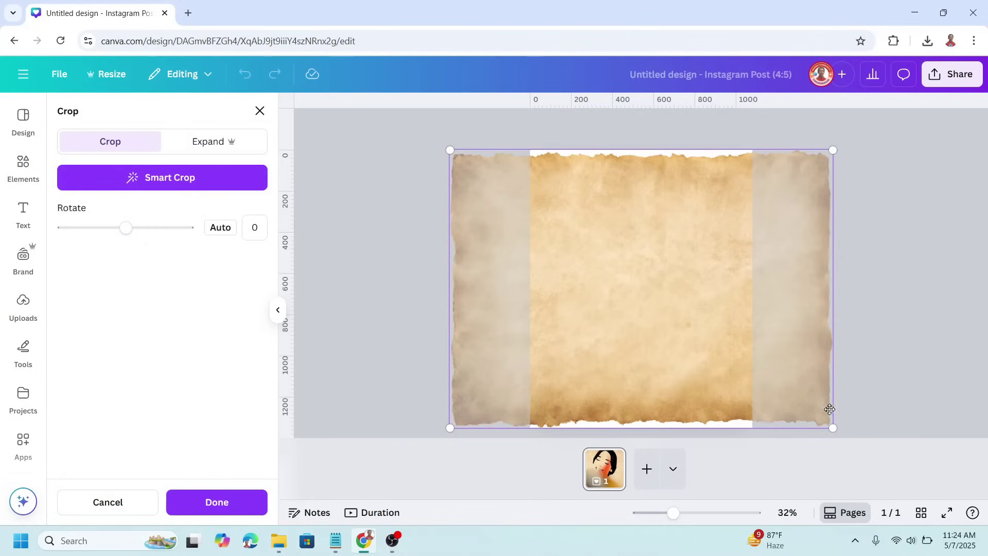
pyautogui.moveTo(834, 428); pyautogui.dragTo(845, 442)
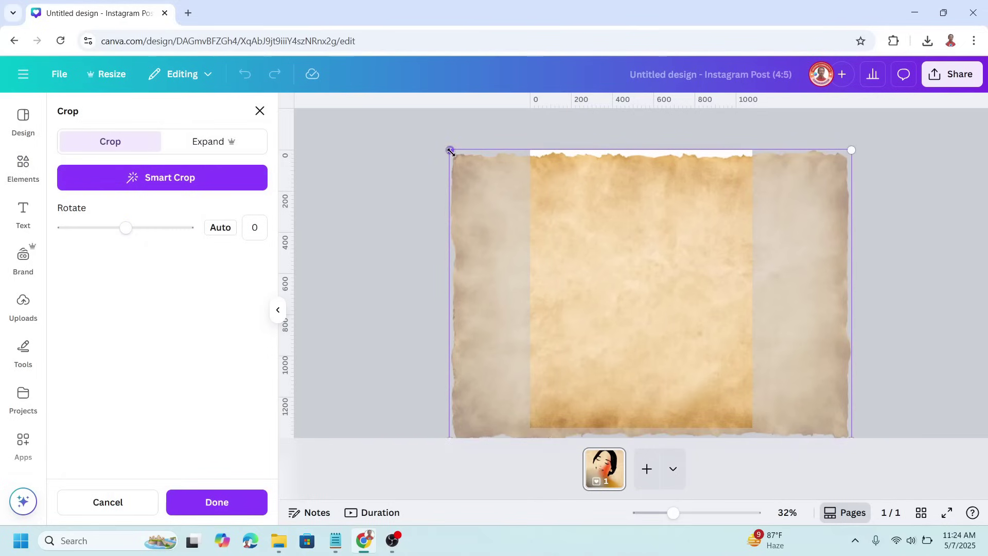
pyautogui.moveTo(452, 150); pyautogui.dragTo(432, 138)
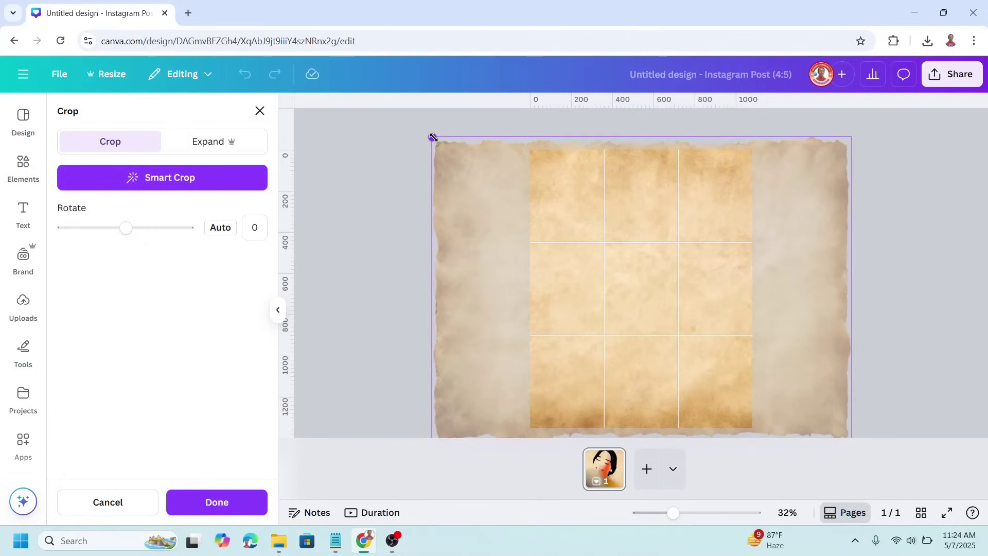
pyautogui.click(223, 513)
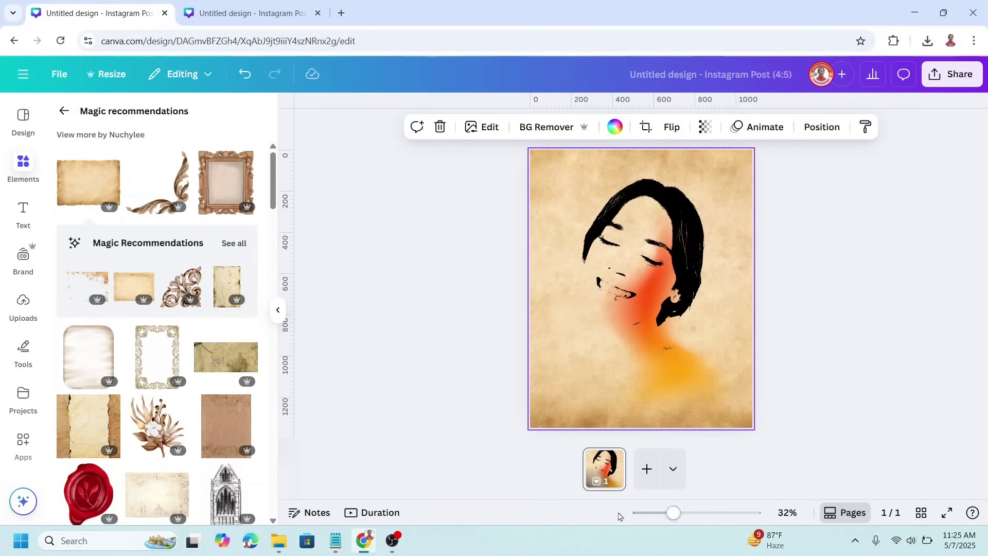
# Duplicate the portrait page from its thumbnail menu, then undo one change
pyautogui.click(607, 471)
pyautogui.rightClick(606, 469)
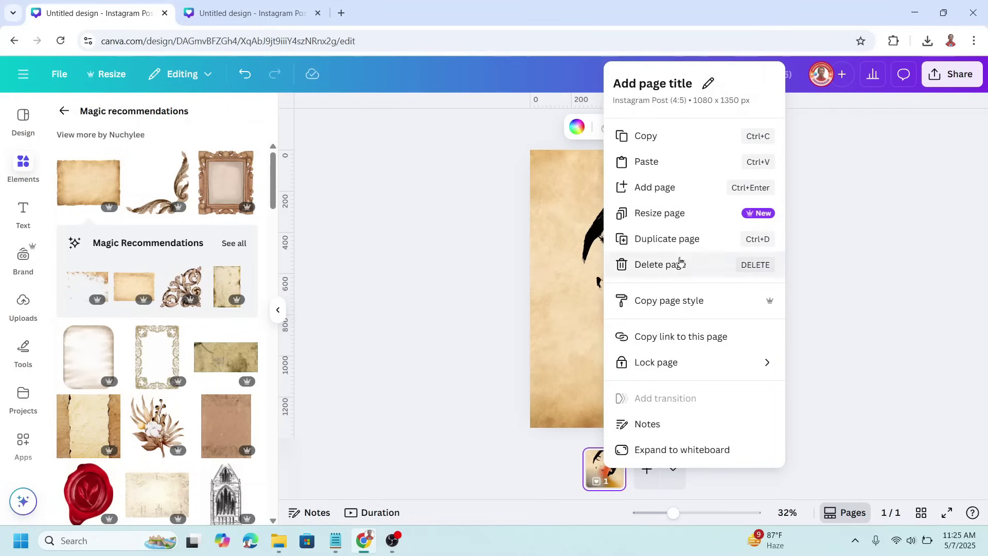
pyautogui.click(675, 241)
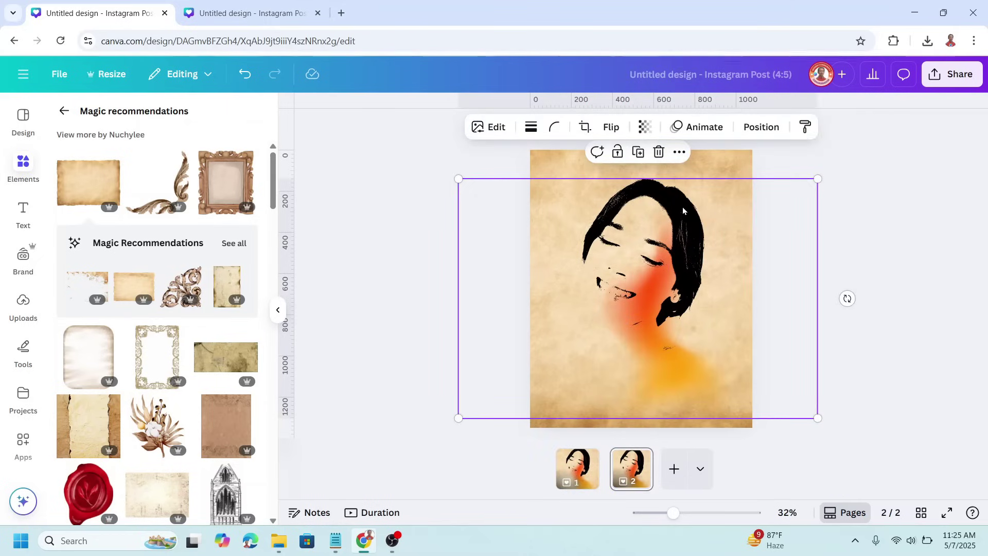
pyautogui.hotkey('ctrl', 'z')
# Apply a custom Duotone effect to the page 2 portrait
pyautogui.click(498, 129)
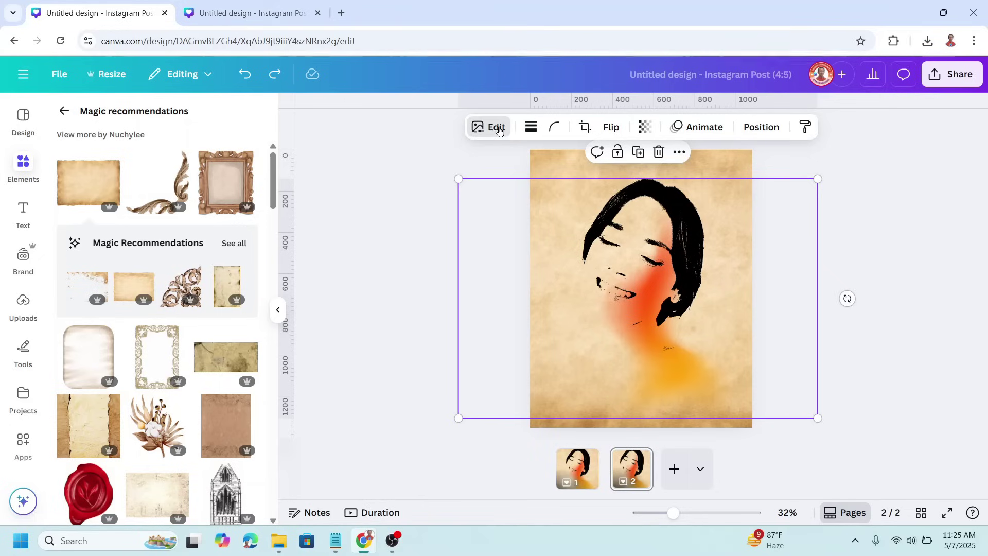
pyautogui.scroll(-3, 150, 346)
pyautogui.scroll(-1, 152, 357)
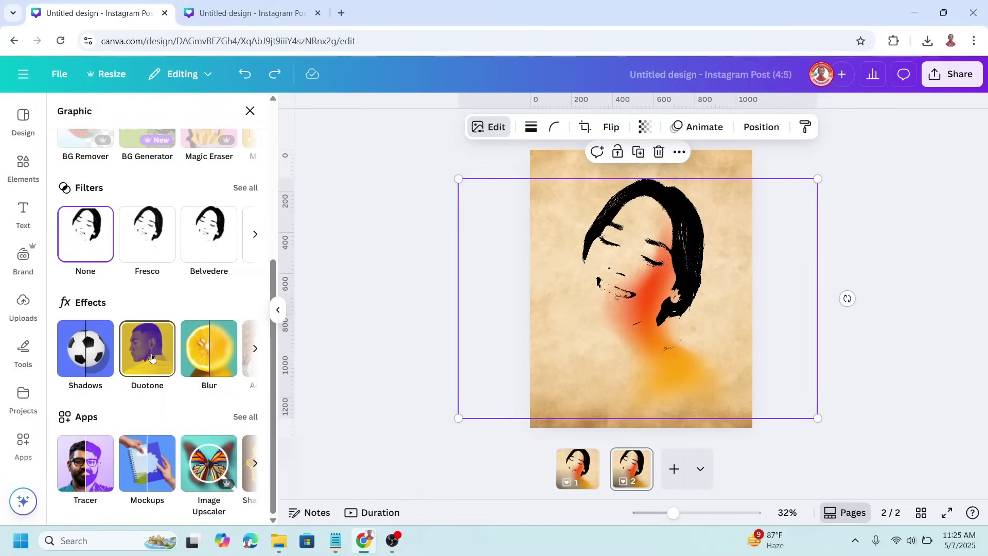
pyautogui.click(150, 358)
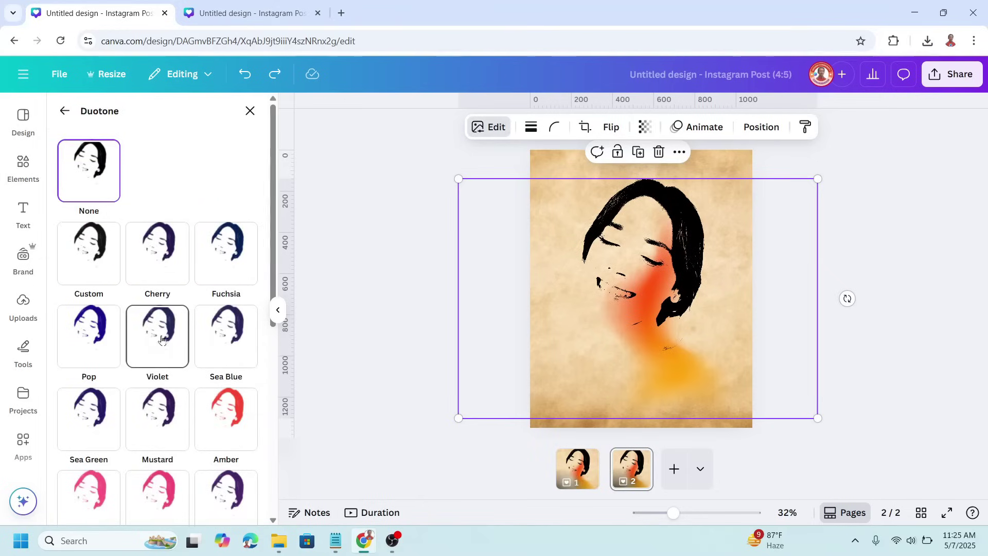
pyautogui.click(90, 247)
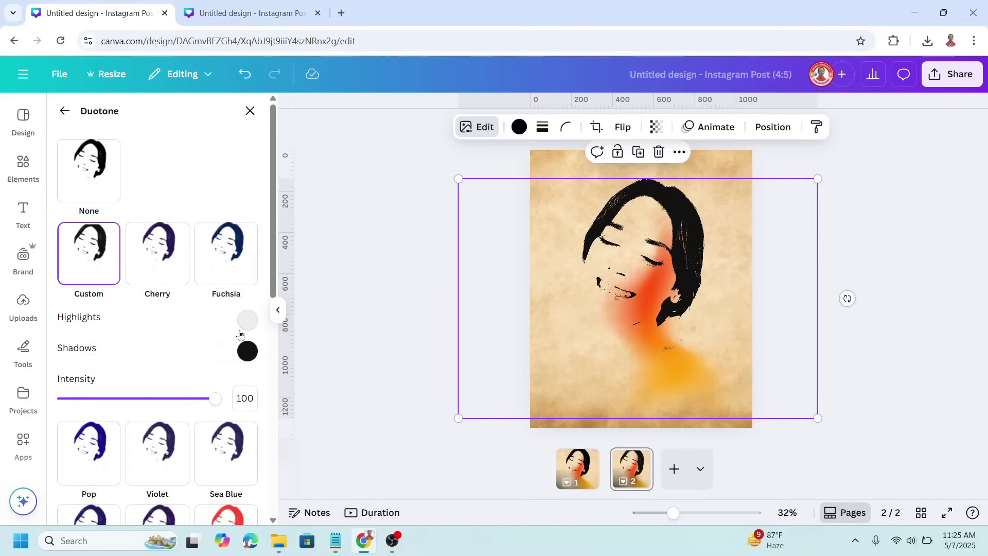
# Set the duotone highlights to the tan paper colour using the eyedropper
pyautogui.click(248, 321)
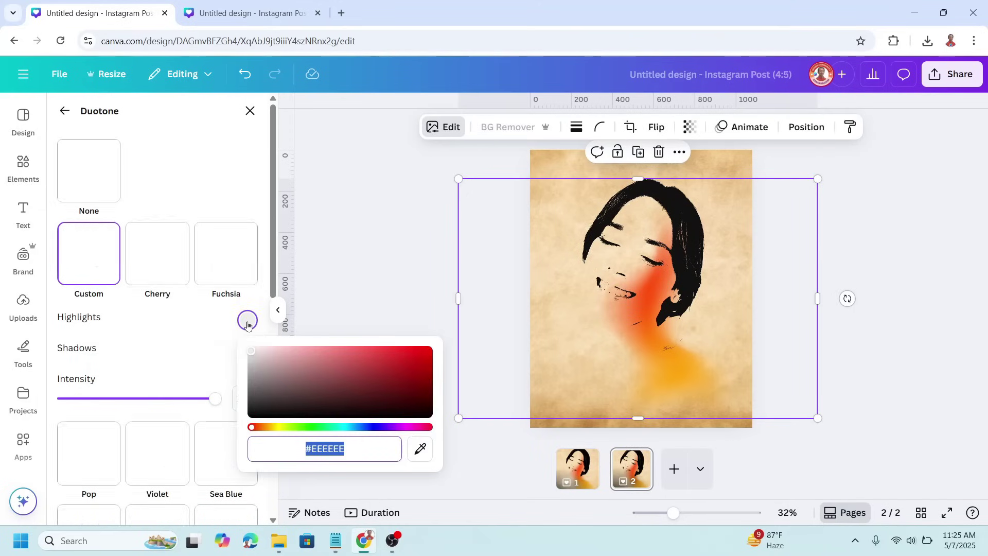
pyautogui.click(421, 451)
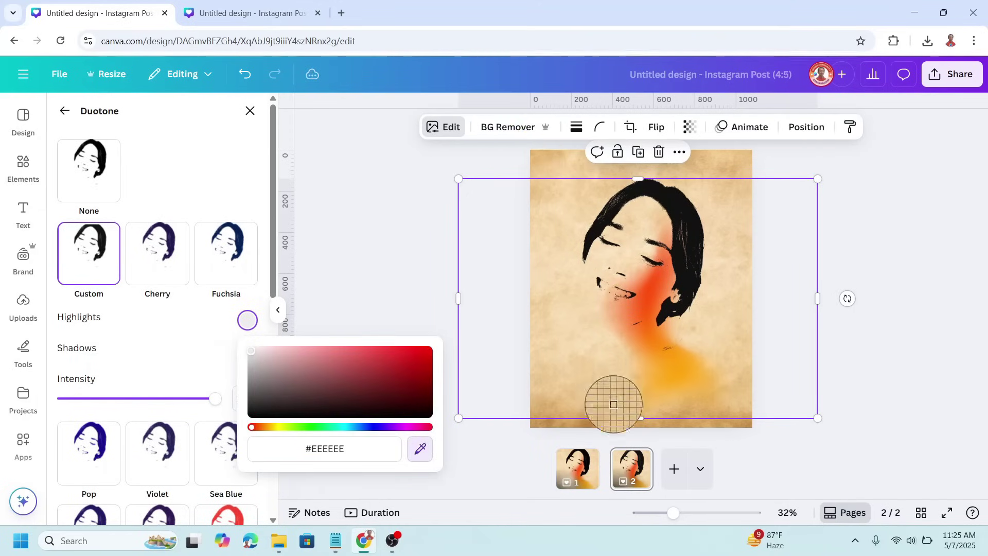
pyautogui.click(540, 424)
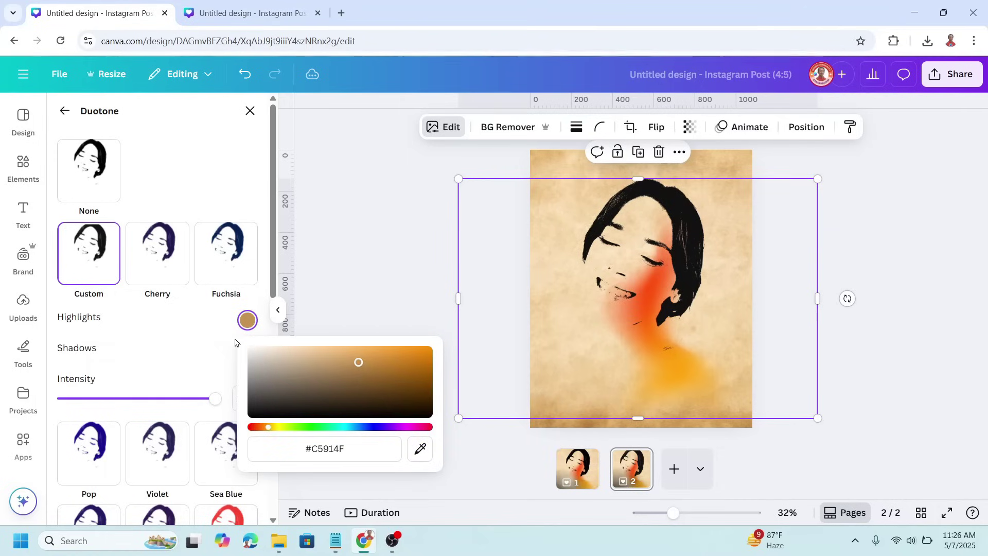
pyautogui.click(194, 355)
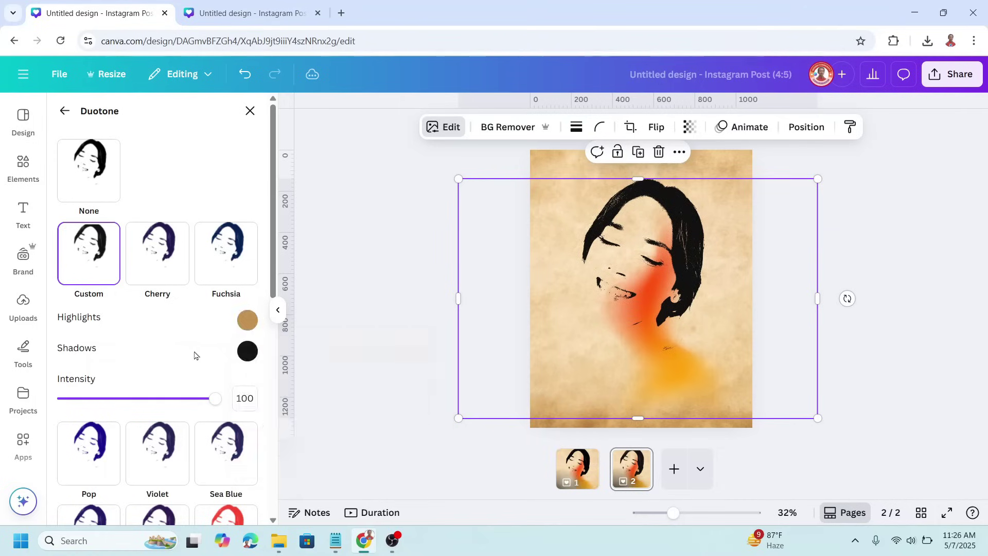
# Set the duotone shadows to the same tan, darkened slightly
pyautogui.click(247, 352)
pyautogui.click(423, 485)
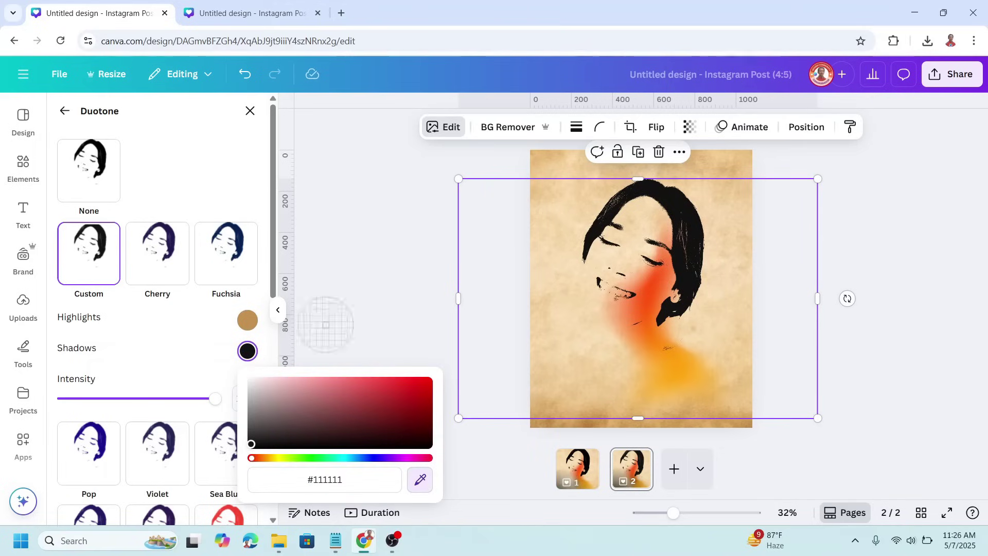
pyautogui.click(246, 321)
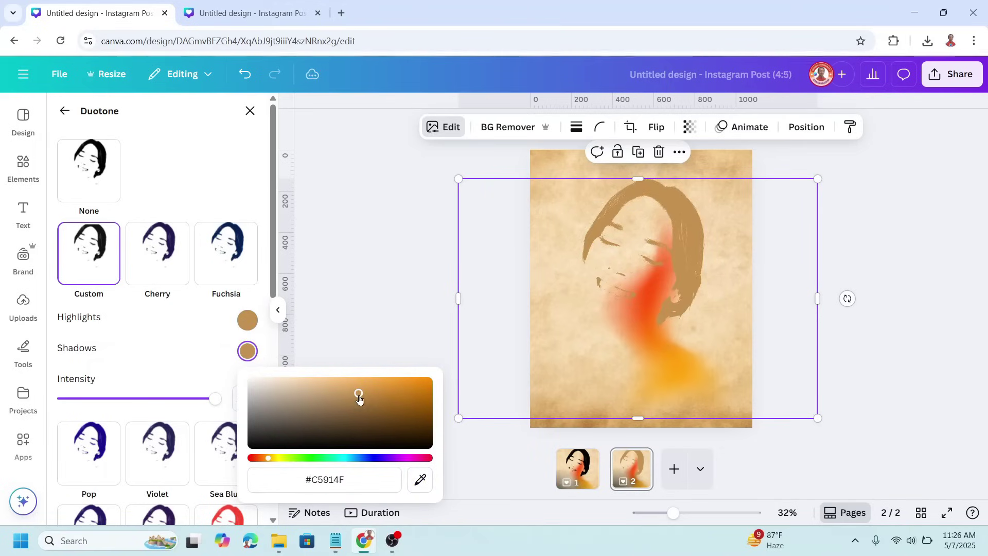
pyautogui.moveTo(358, 395); pyautogui.dragTo(358, 398)
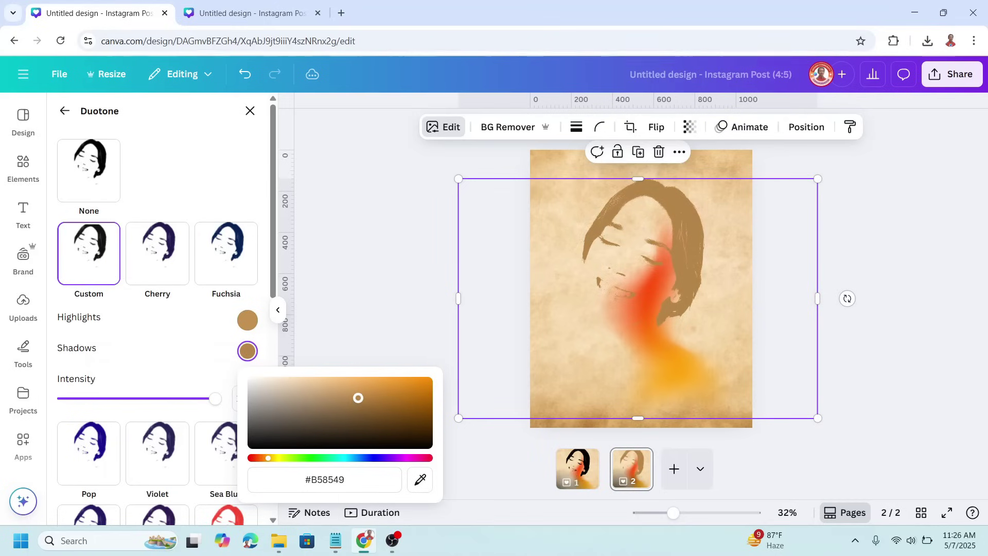
# Deselect the duotone portrait, return to the black-haired page 1, and open Text options
pyautogui.click(938, 324)
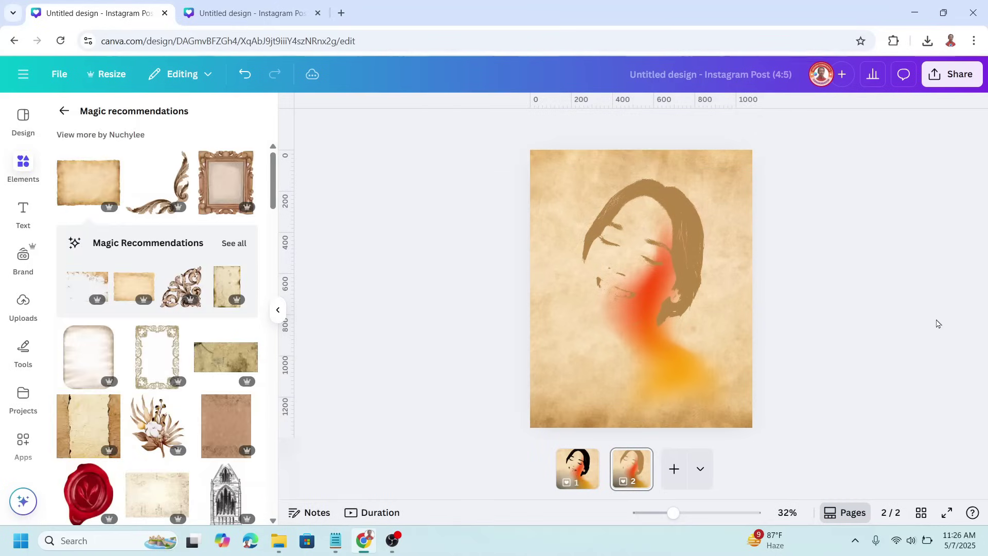
pyautogui.click(580, 466)
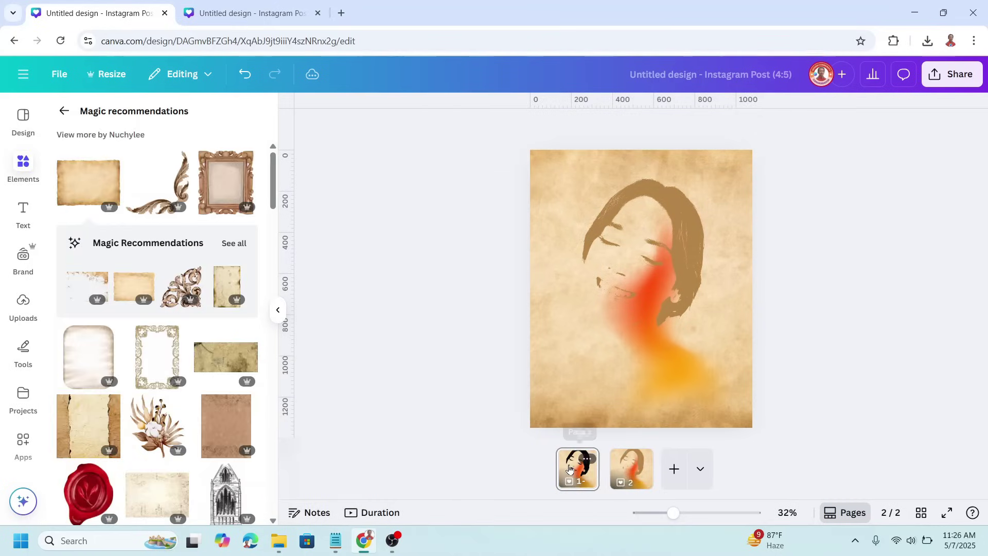
pyautogui.click(639, 473)
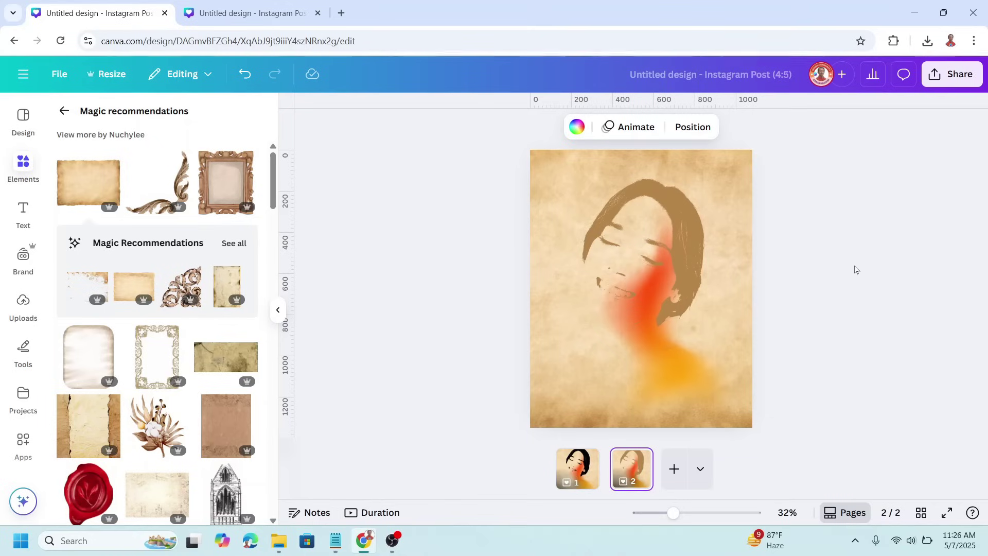
pyautogui.click(583, 471)
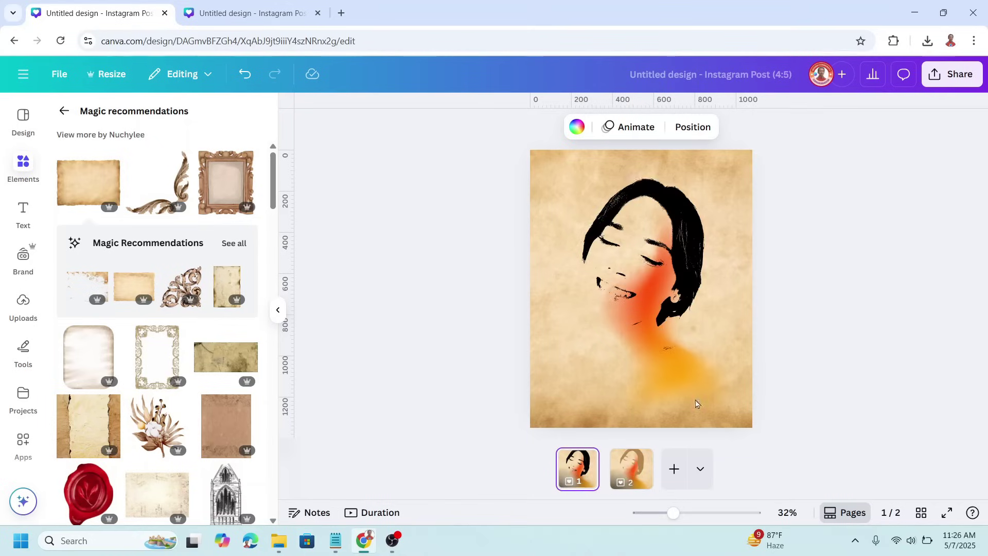
pyautogui.click(22, 210)
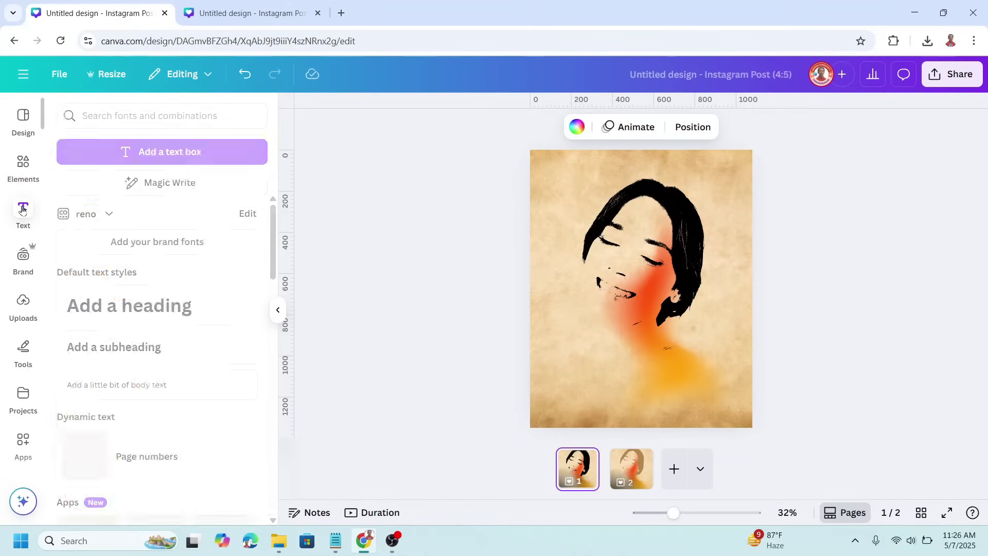
# Add a 'Reno Nadiandy' body text in Brittany handwriting font and place it beside the neck
pyautogui.click(199, 385)
pyautogui.write('Reno Nadiandy')
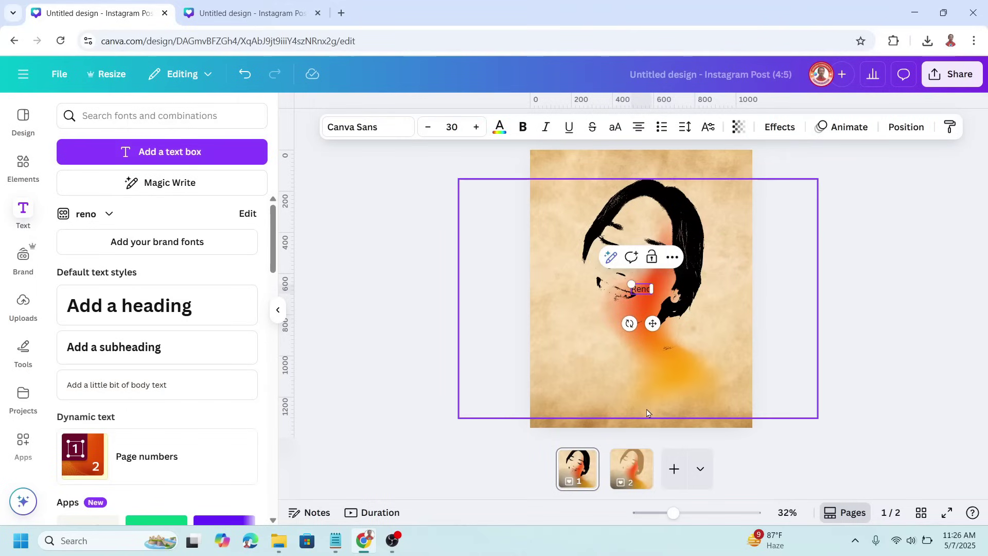
pyautogui.moveTo(653, 321); pyautogui.dragTo(630, 404)
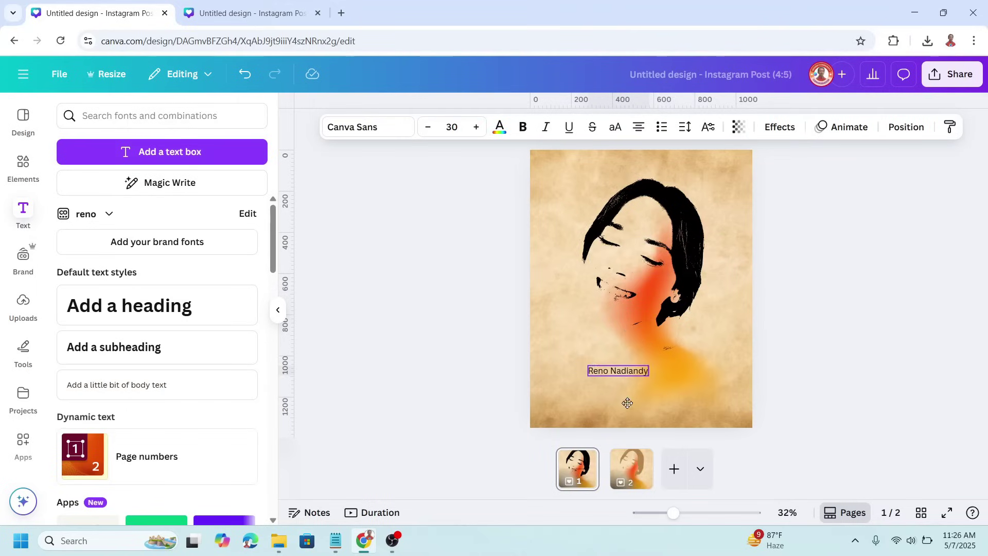
pyautogui.click(372, 131)
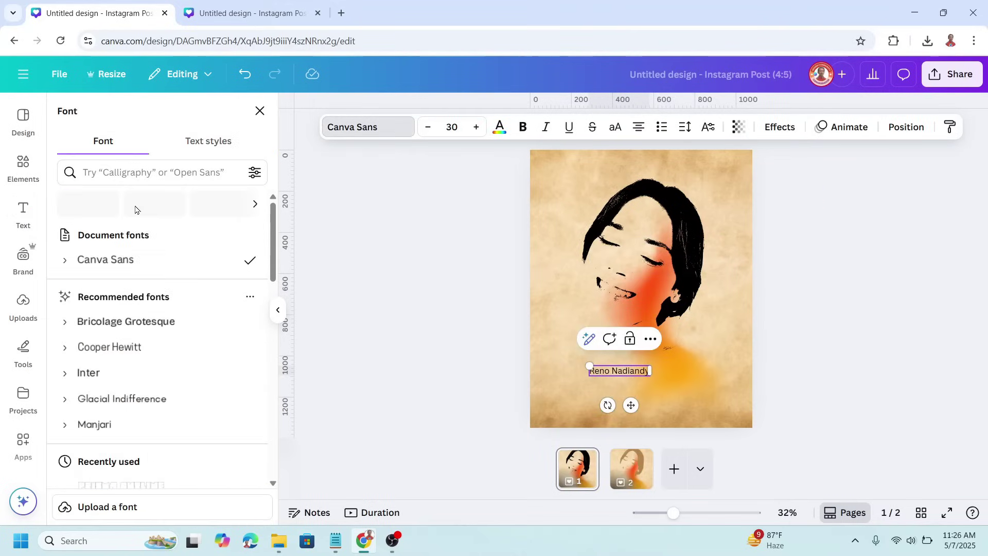
pyautogui.click(100, 205)
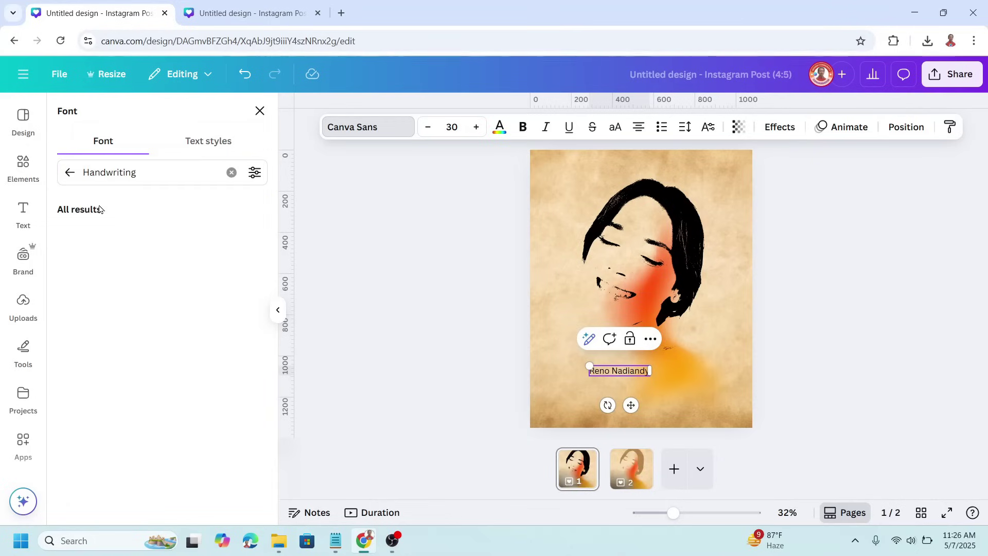
pyautogui.scroll(-2, 101, 425)
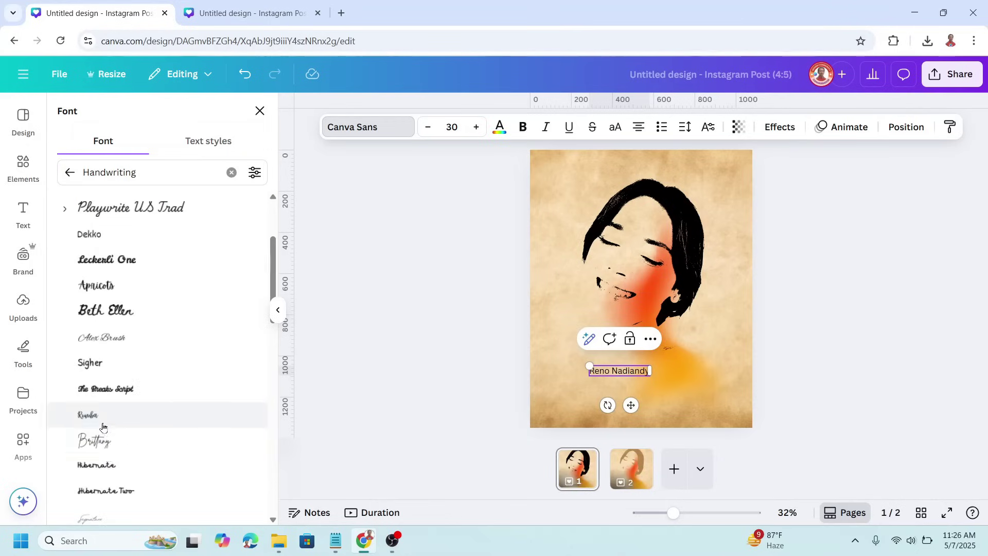
pyautogui.click(105, 452)
pyautogui.moveTo(631, 405); pyautogui.dragTo(702, 363)
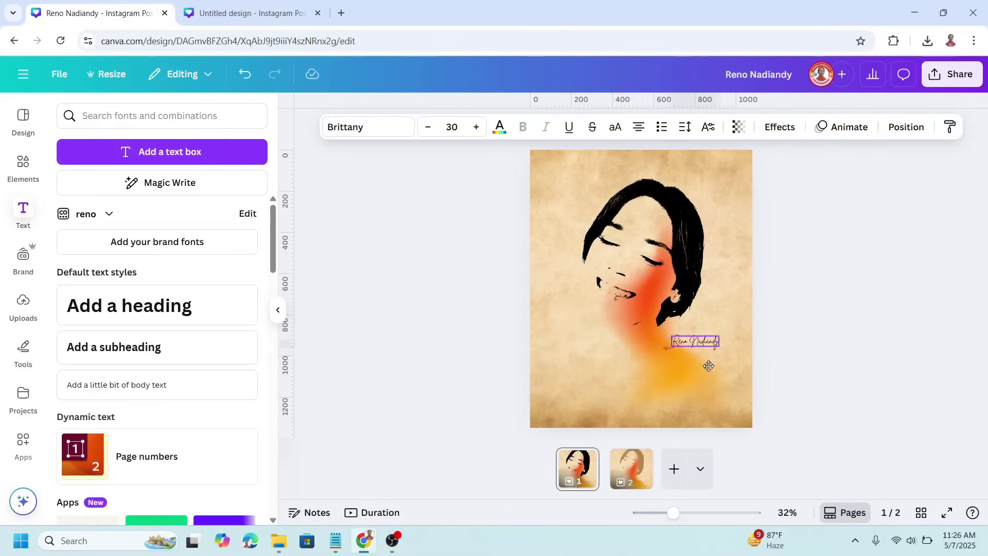